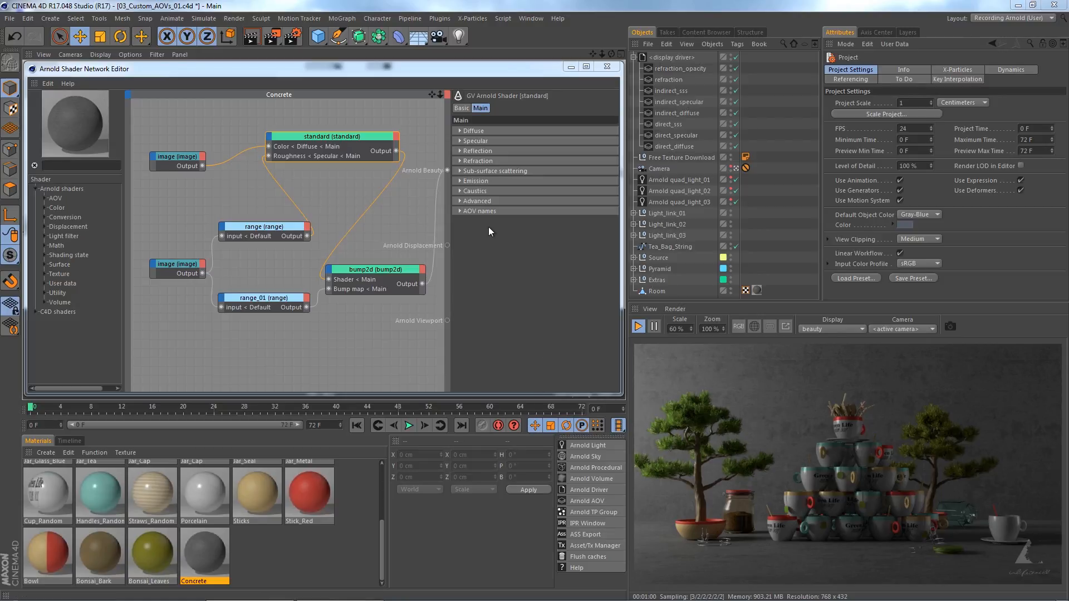
Set the Concrete standard shader's direct diffuse AOV name to direct_diffuse_concrete and display the direct_diffuse AOV in the render view.
{"action": "left_click", "coordinate": [481, 212]}
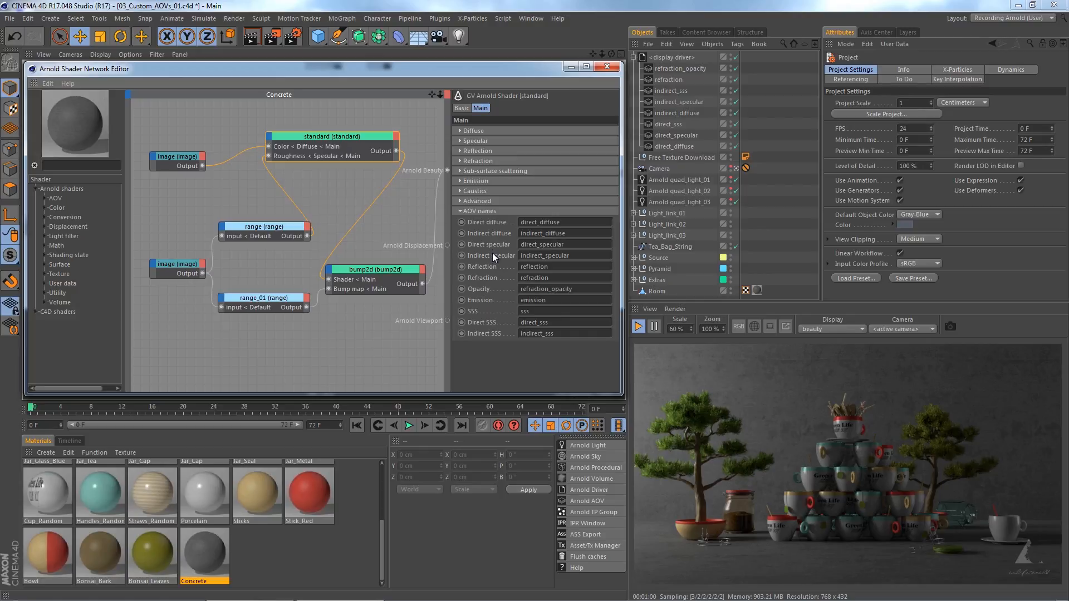
{"action": "left_click", "coordinate": [569, 222]}
{"action": "type", "text": "_concrete"}
{"action": "left_click_drag", "start_coordinate": [588, 222], "coordinate": [514, 222]}
{"action": "key", "text": "ctrl+c"}
{"action": "left_click", "coordinate": [835, 329]}
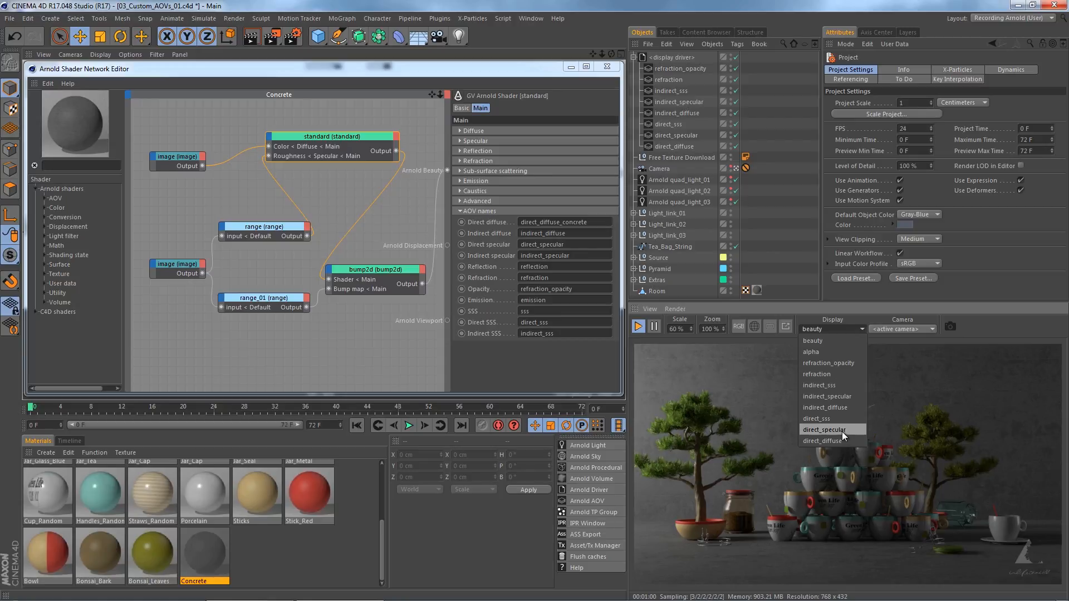
{"action": "left_click", "coordinate": [835, 441]}
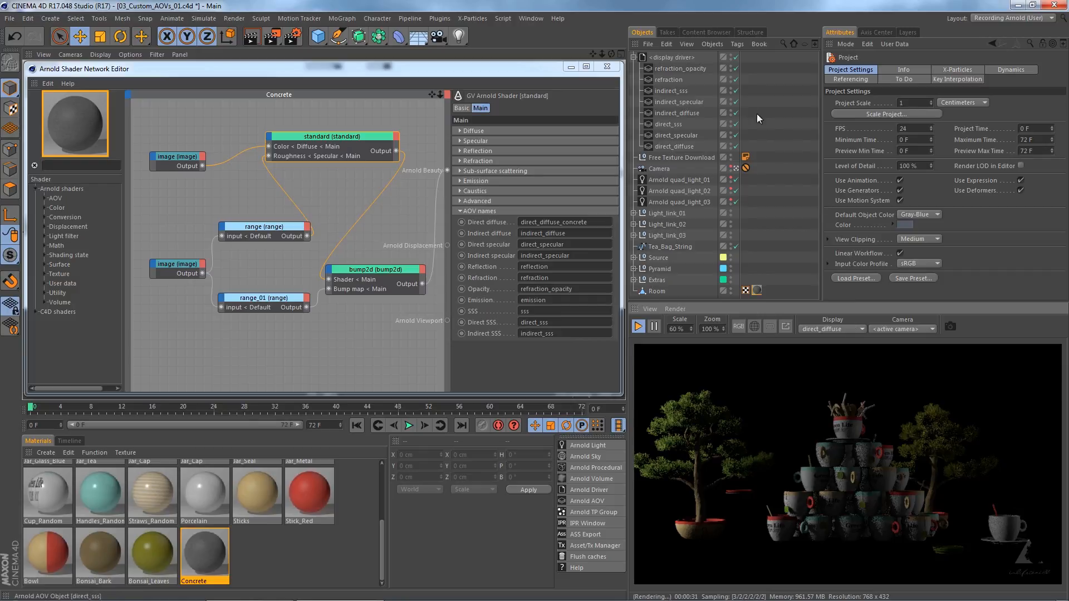
Add a custom AOV named direct_diffuse_concrete with data type RGBA to the display driver's AOV setup.
{"action": "left_click", "coordinate": [679, 57]}
{"action": "left_click", "coordinate": [842, 163]}
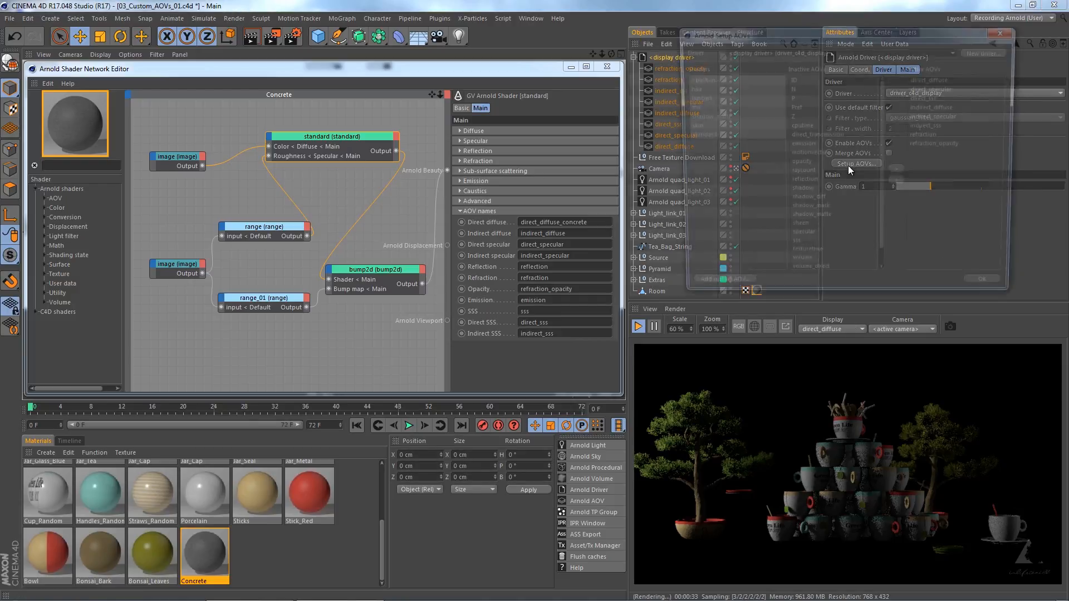
{"action": "left_click_drag", "start_coordinate": [751, 37], "coordinate": [707, 125]}
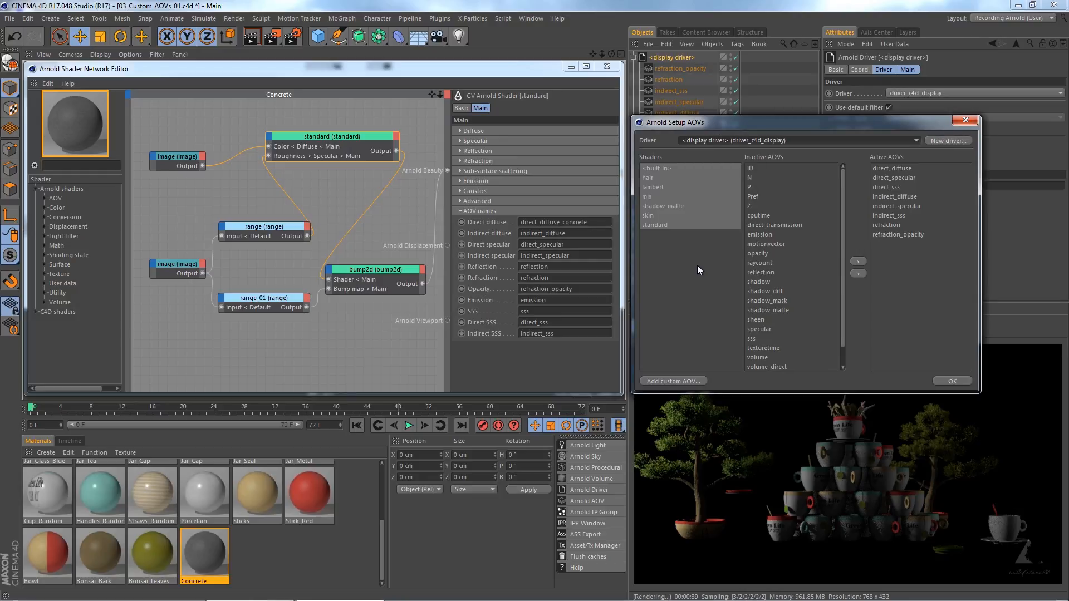
{"action": "left_click", "coordinate": [678, 382]}
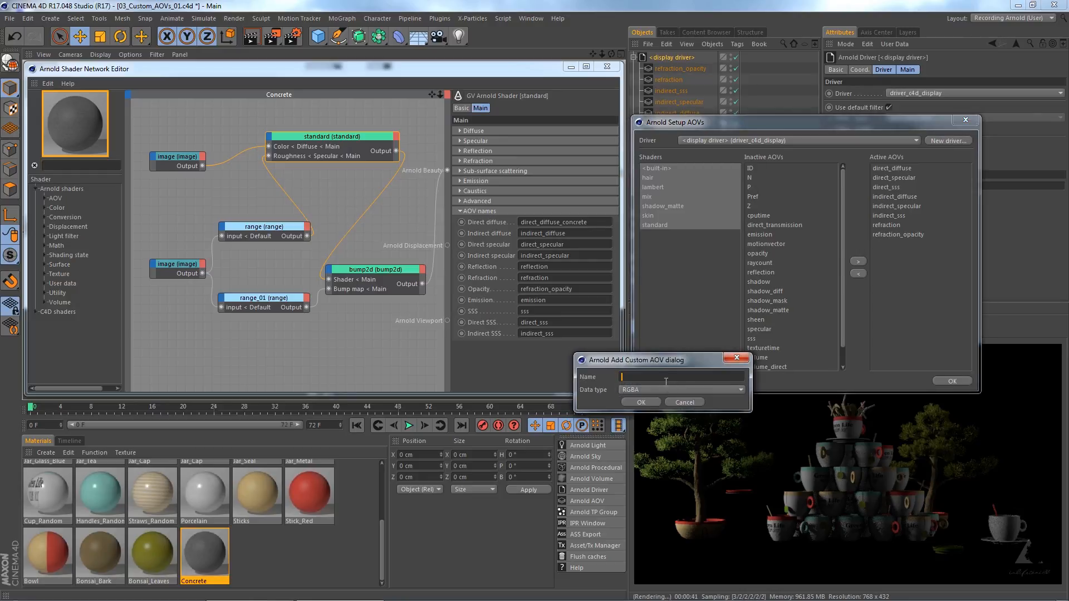
{"action": "key", "text": "ctrl+v"}
{"action": "left_click", "coordinate": [655, 390]}
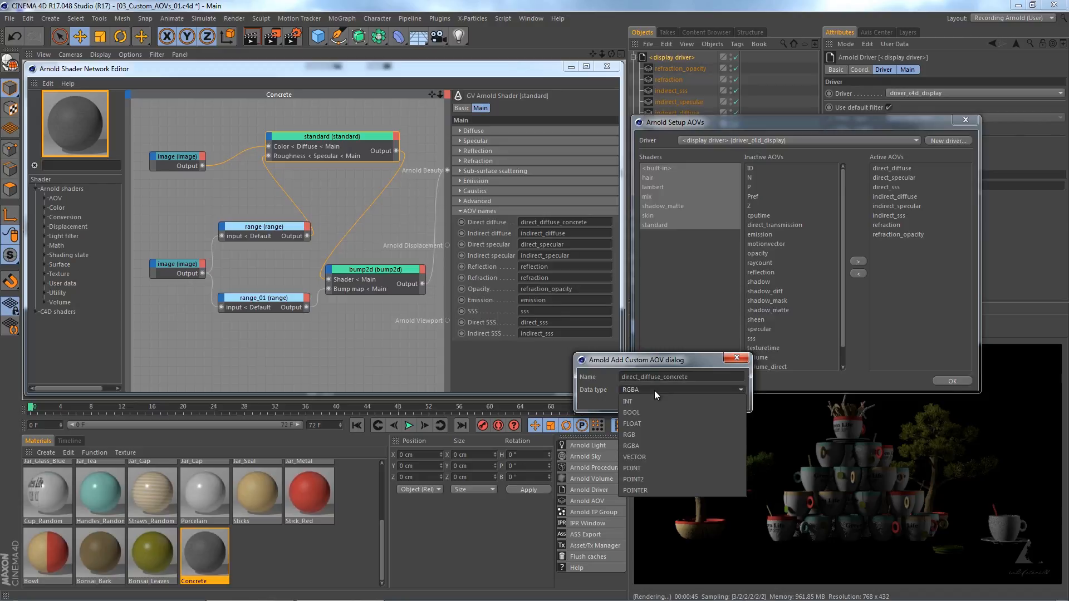
{"action": "left_click", "coordinate": [651, 389]}
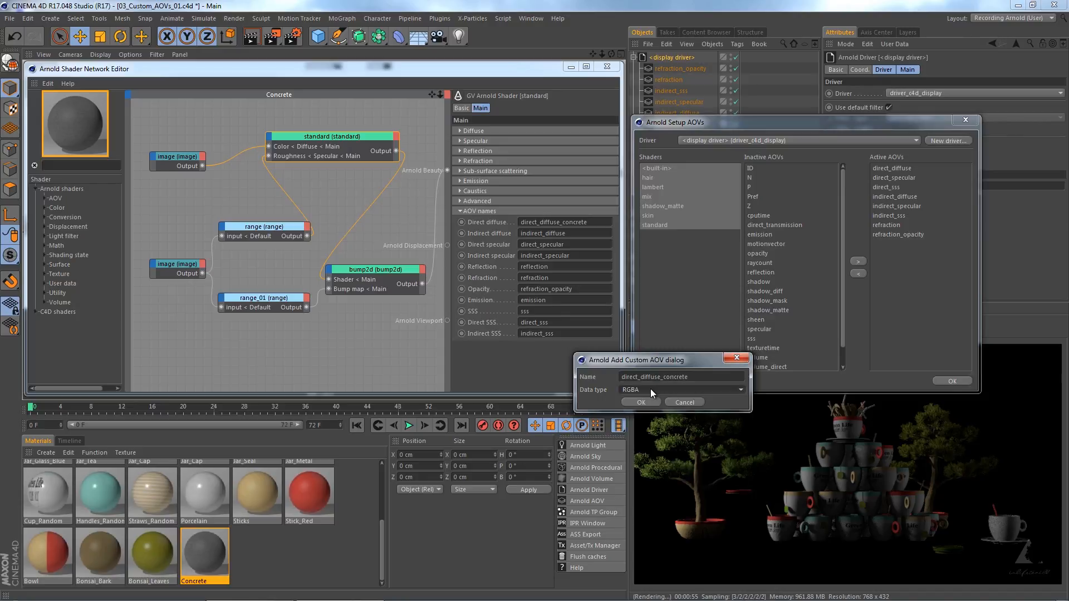
{"action": "left_click", "coordinate": [646, 402]}
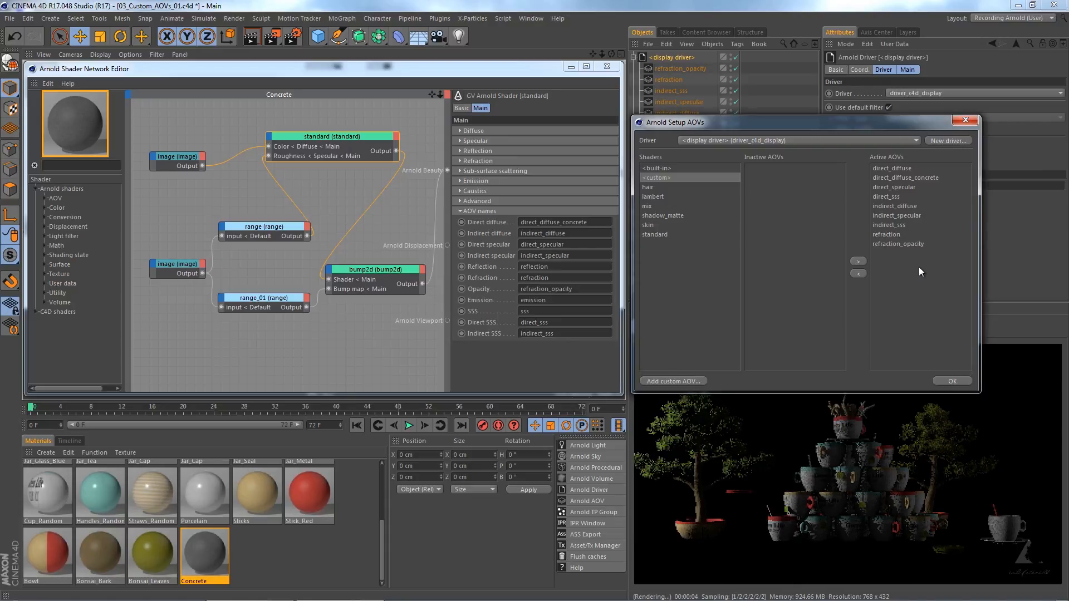
{"action": "left_click", "coordinate": [951, 381]}
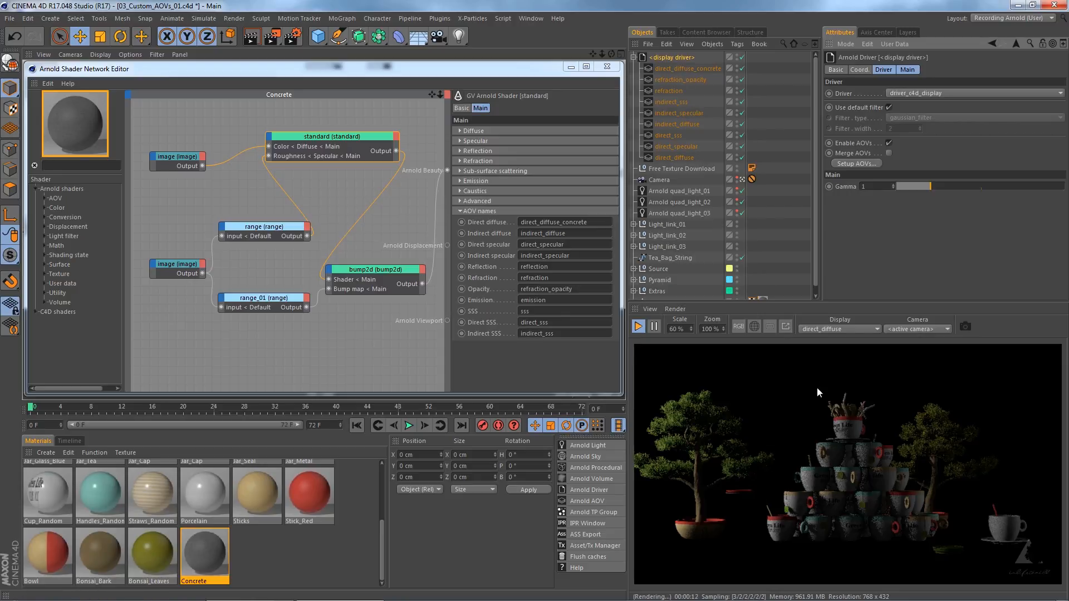
Compare the direct_diffuse_concrete AOV with the direct_diffuse AOV in the render view.
{"action": "left_click", "coordinate": [841, 330]}
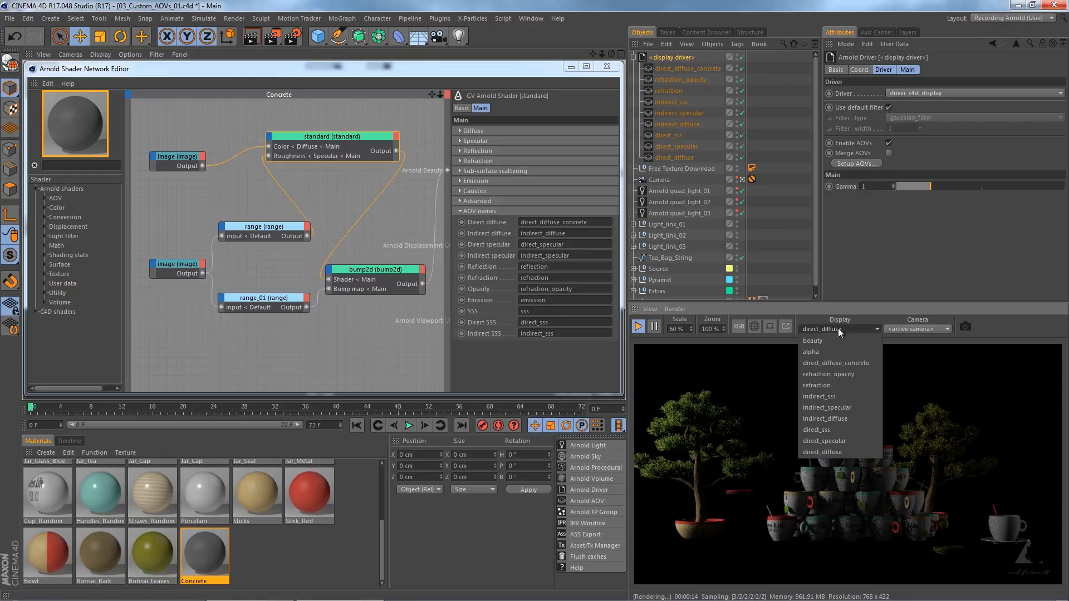
{"action": "left_click", "coordinate": [834, 363]}
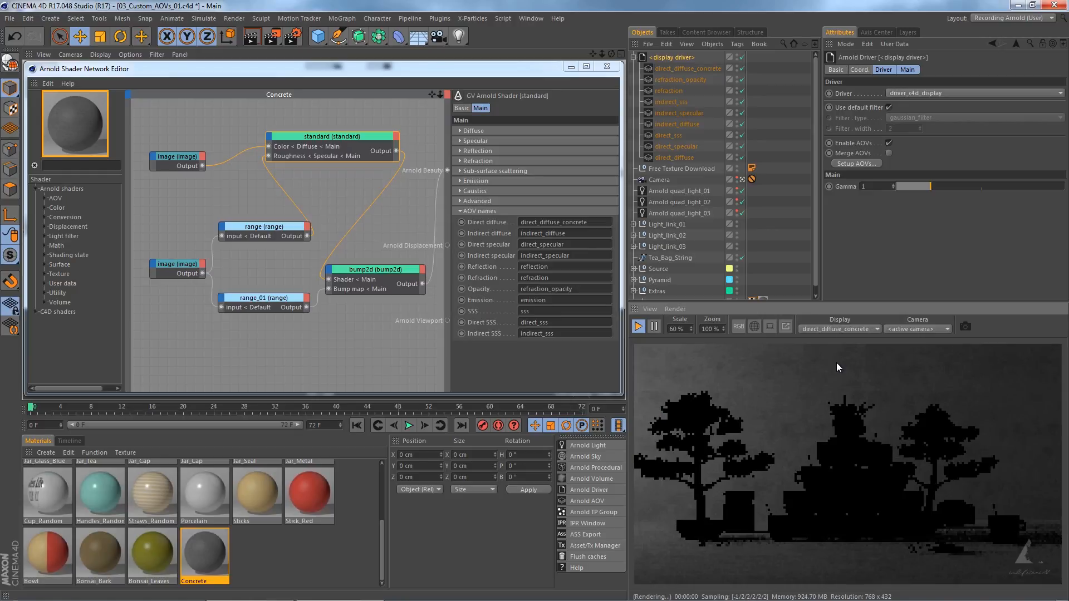
{"action": "left_click", "coordinate": [834, 329]}
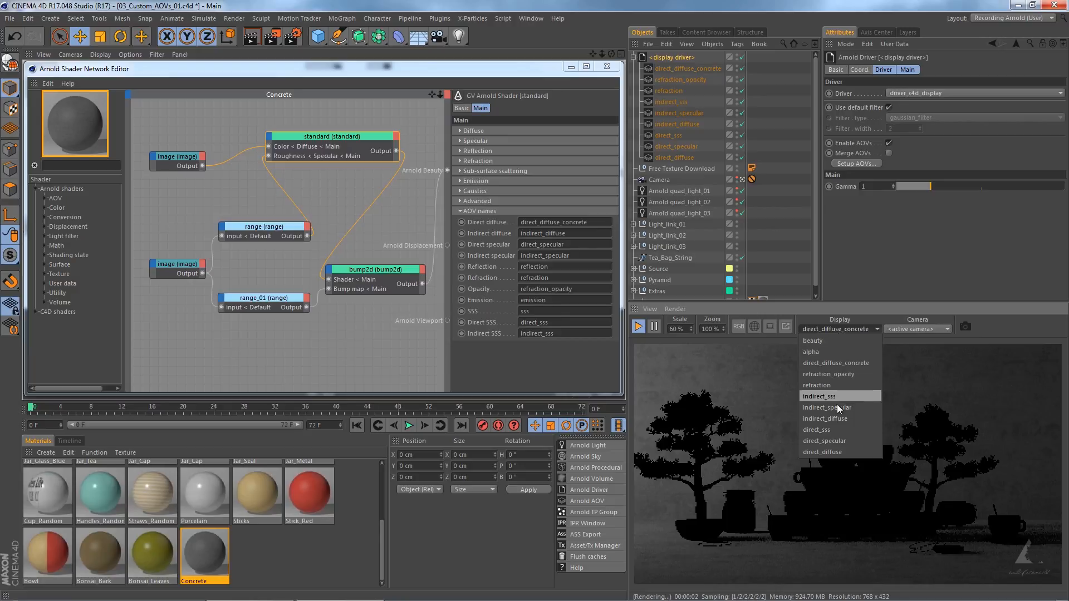
{"action": "left_click", "coordinate": [834, 452]}
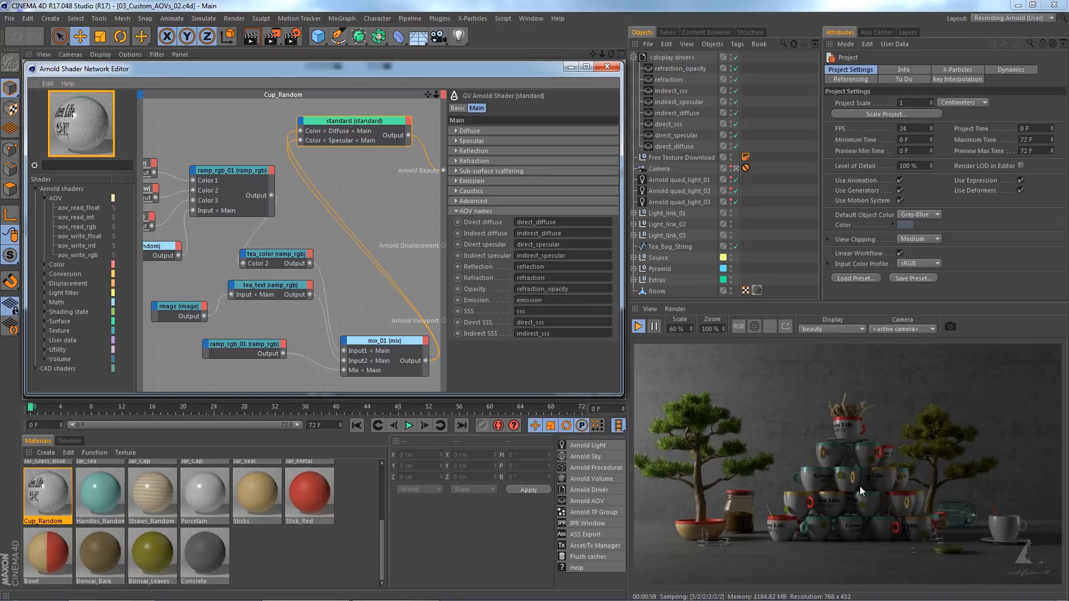
Preview tea_color through Arnold Beauty in the Cup_Random network and add an aov_write_rgb node below the standard shader.
{"action": "left_click_drag", "start_coordinate": [310, 264], "coordinate": [442, 171]}
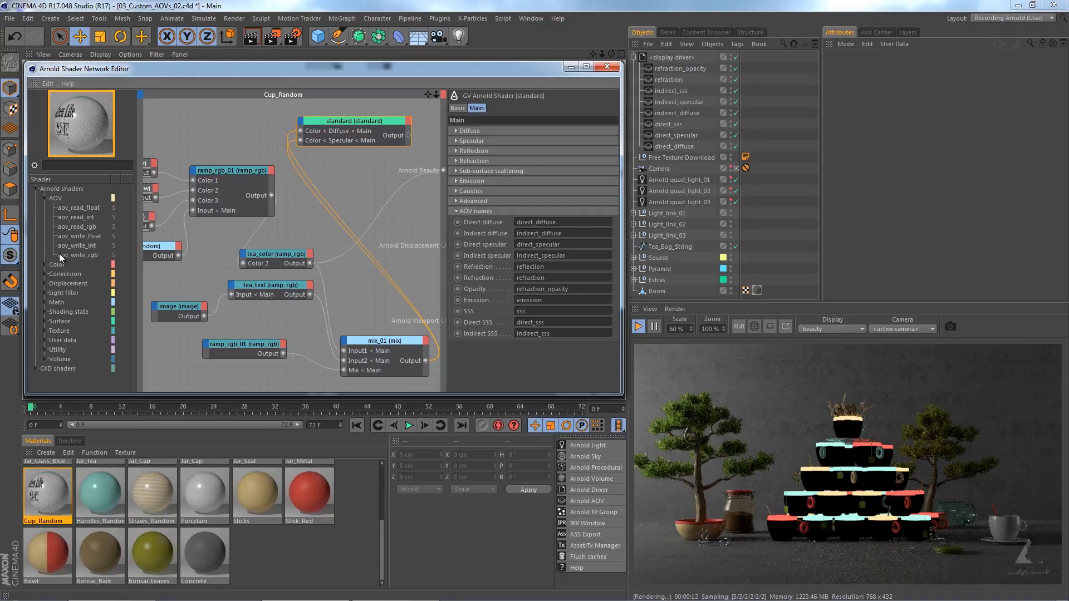
{"action": "left_click_drag", "start_coordinate": [60, 255], "coordinate": [381, 207]}
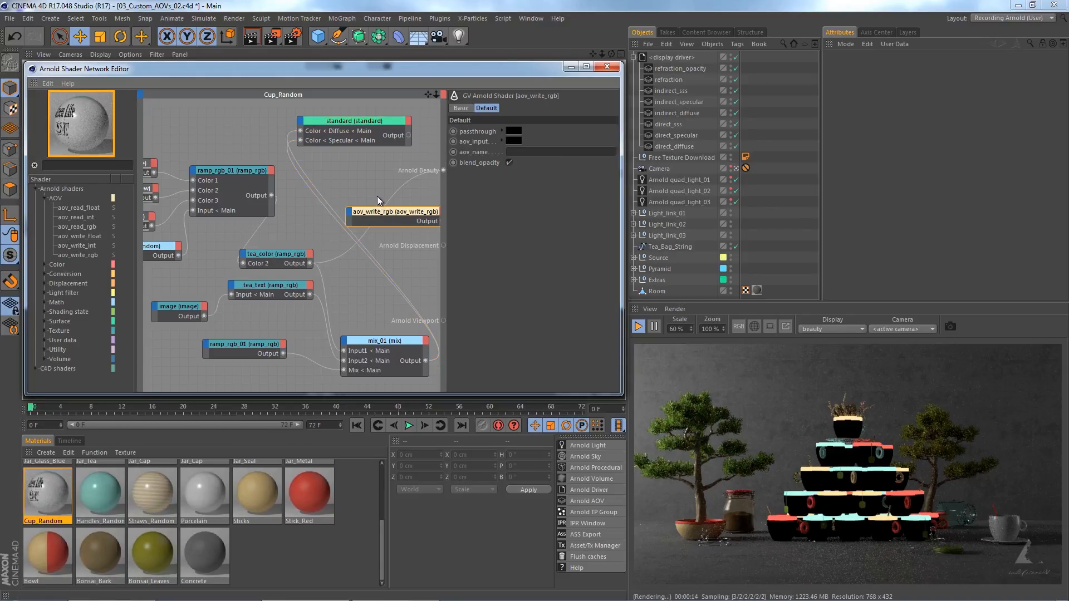
{"action": "middle_click_drag", "start_coordinate": [373, 189], "coordinate": [296, 191]}
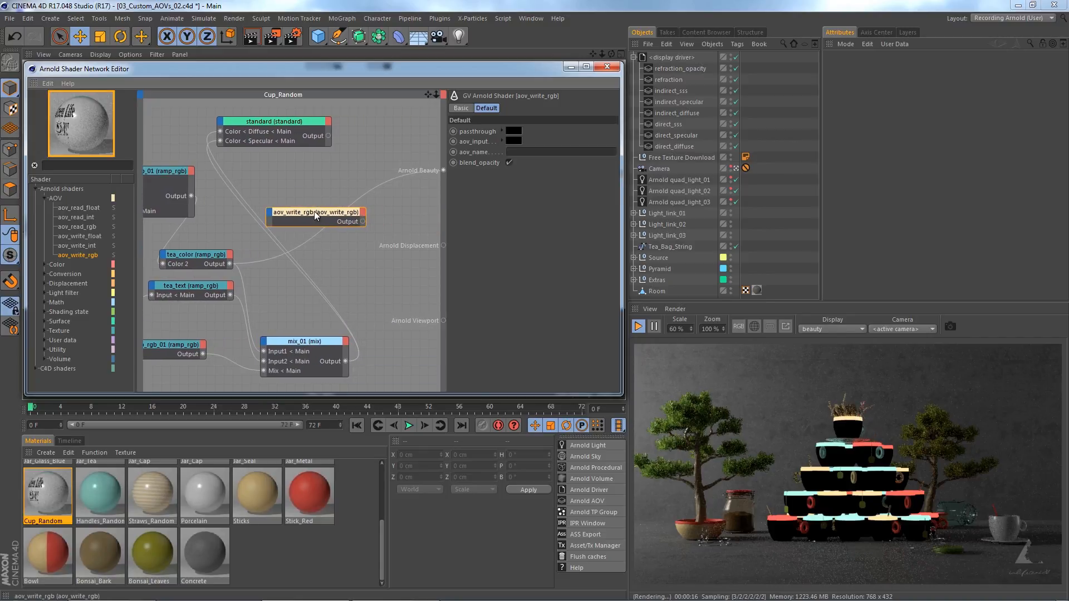
{"action": "left_click_drag", "start_coordinate": [314, 211], "coordinate": [332, 208]}
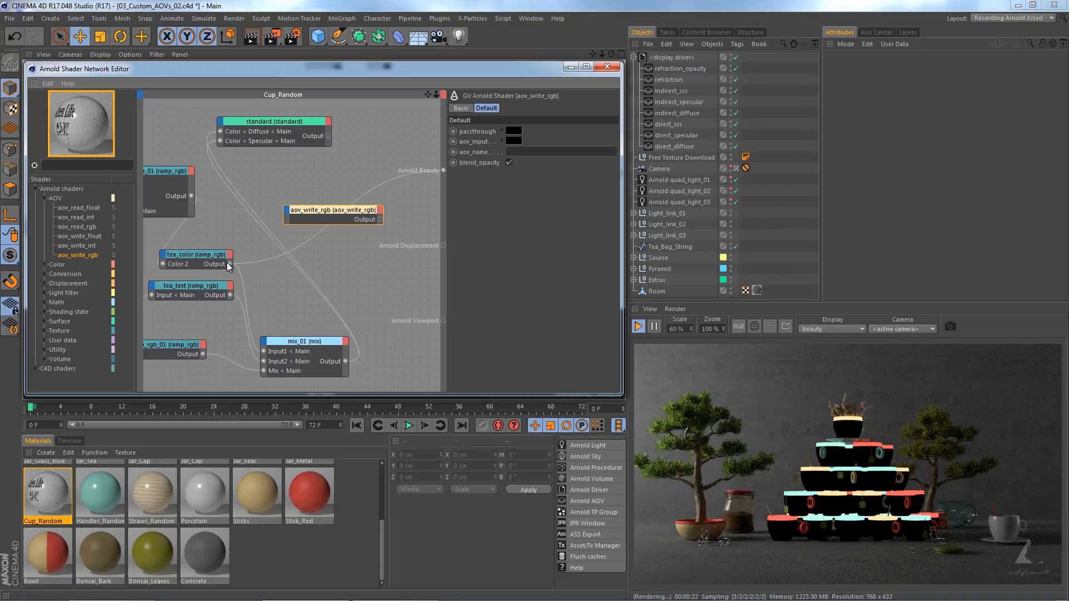
Connect the tea_color output to the aov_input of aov_write_rgb and set its AOV name to tea_color.
{"action": "left_click_drag", "start_coordinate": [281, 222], "coordinate": [286, 219]}
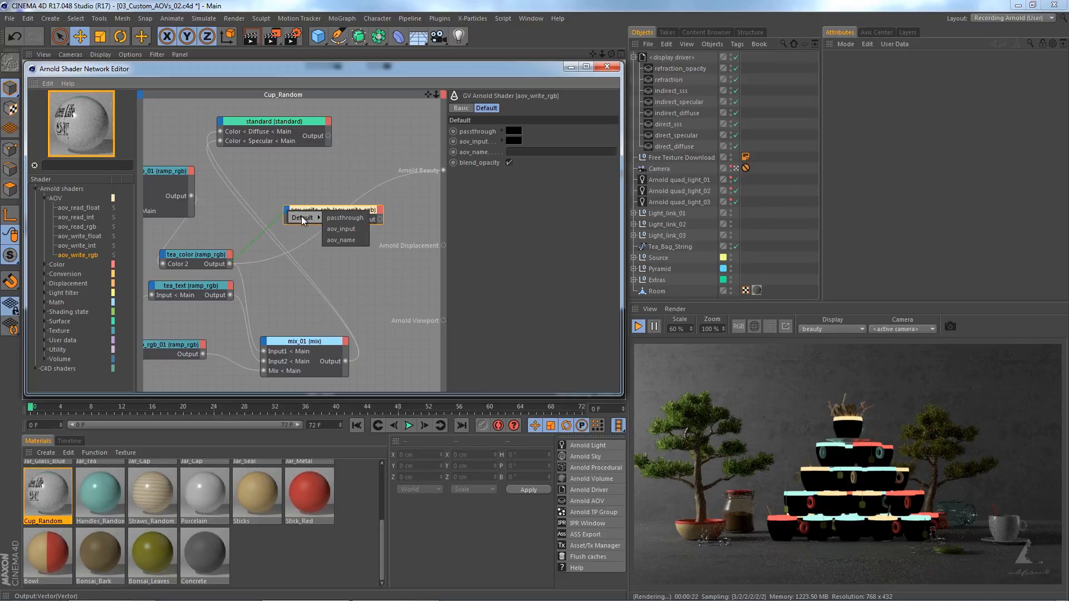
{"action": "left_click", "coordinate": [339, 220]}
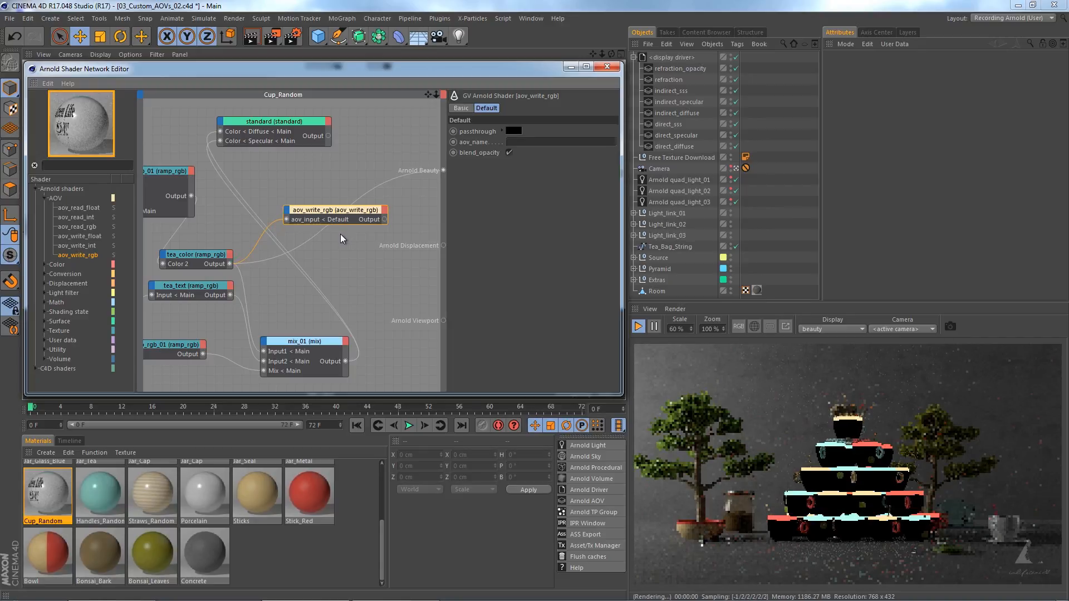
{"action": "type", "text": "tea_color"}
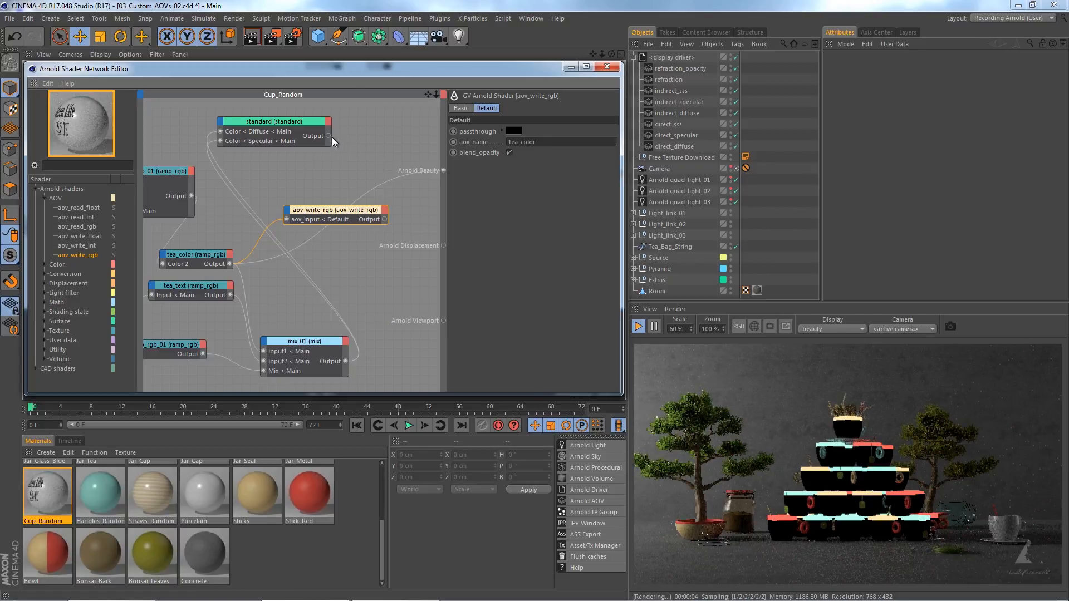
Connect the standard shader to the passthrough of aov_write_rgb and the node's output to Arnold Beauty.
{"action": "left_click_drag", "start_coordinate": [329, 136], "coordinate": [325, 216]}
{"action": "left_click", "coordinate": [332, 220]}
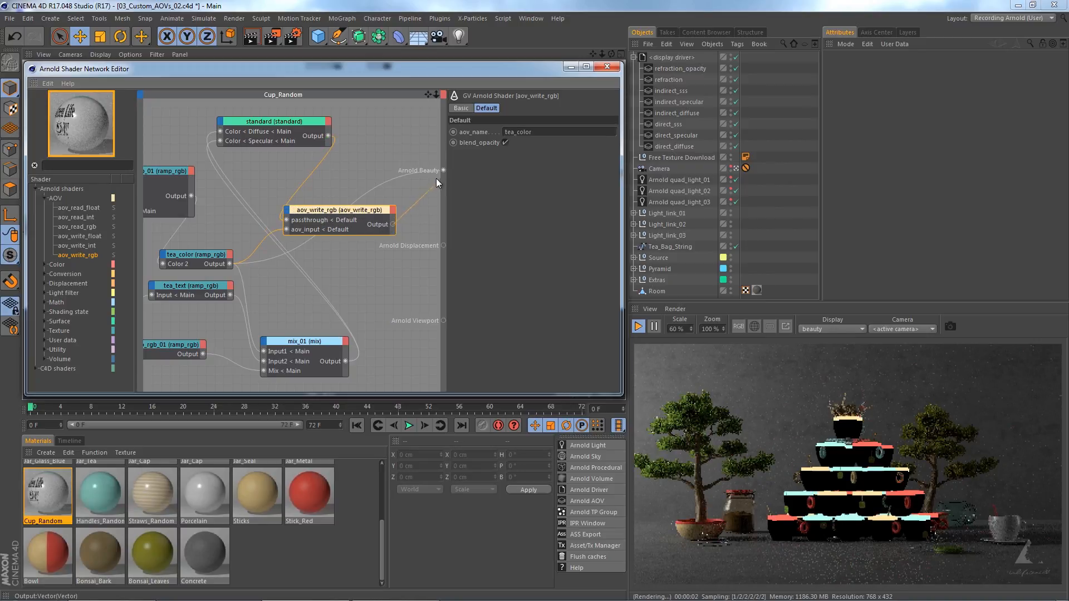
{"action": "left_click_drag", "start_coordinate": [443, 169], "coordinate": [443, 170]}
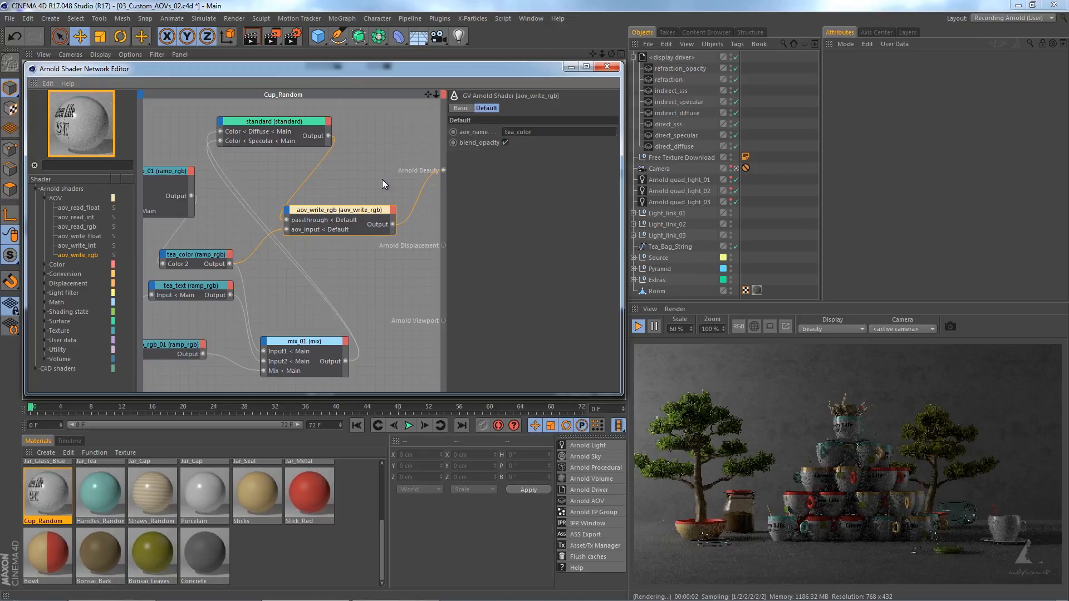
Add an RGBA custom AOV named tea_color to the display driver and show it in the render view.
{"action": "left_click", "coordinate": [673, 56]}
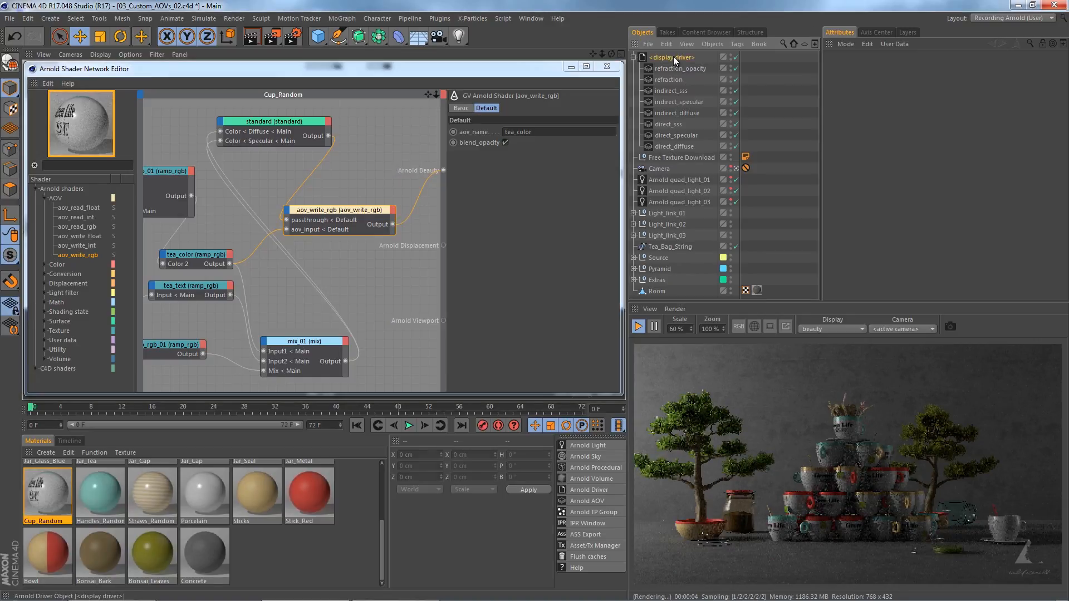
{"action": "left_click", "coordinate": [848, 163]}
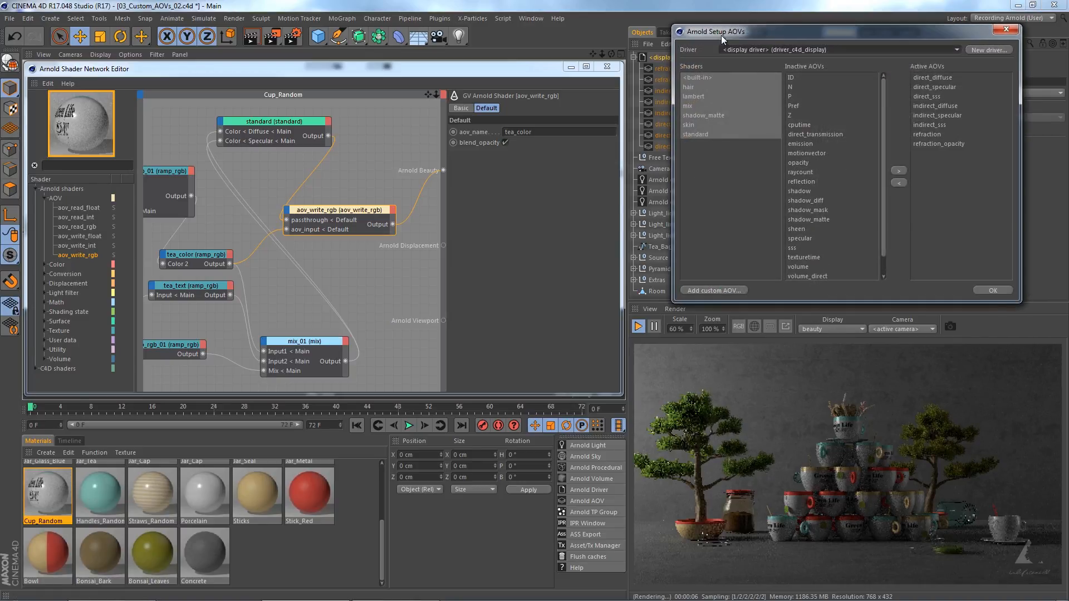
{"action": "left_click_drag", "start_coordinate": [721, 35], "coordinate": [677, 127]}
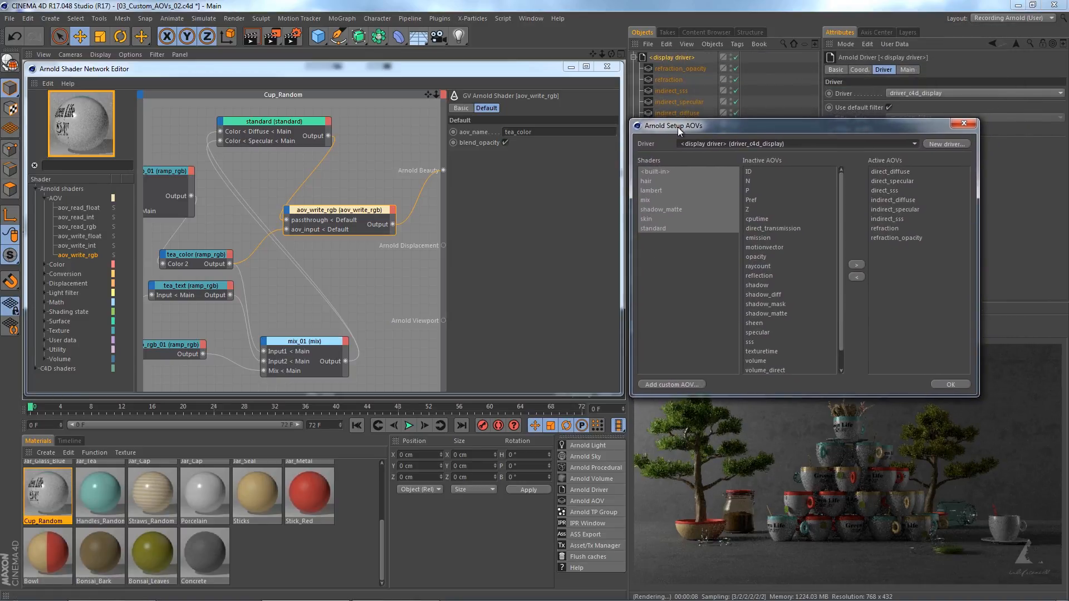
{"action": "left_click", "coordinate": [667, 384]}
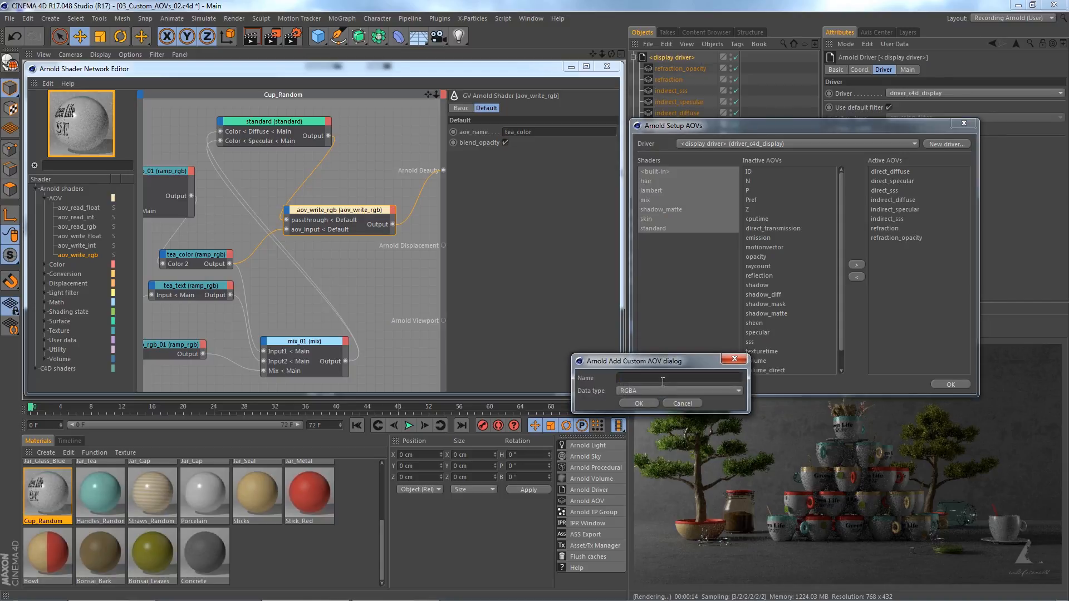
{"action": "left_click", "coordinate": [663, 382]}
{"action": "type", "text": "tea_color"}
{"action": "left_click", "coordinate": [649, 403]}
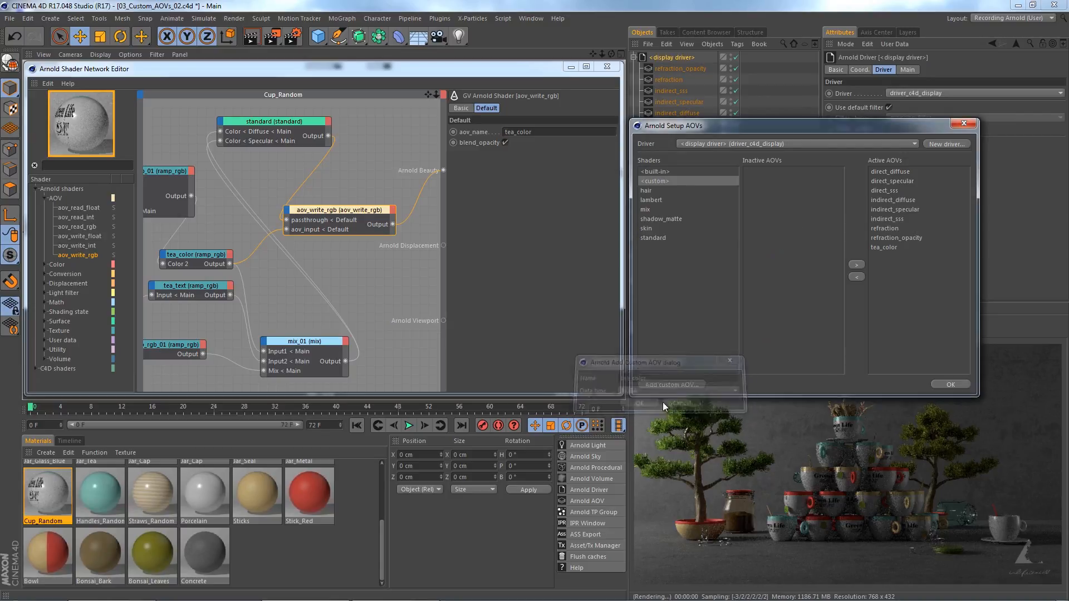
{"action": "left_click", "coordinate": [949, 384]}
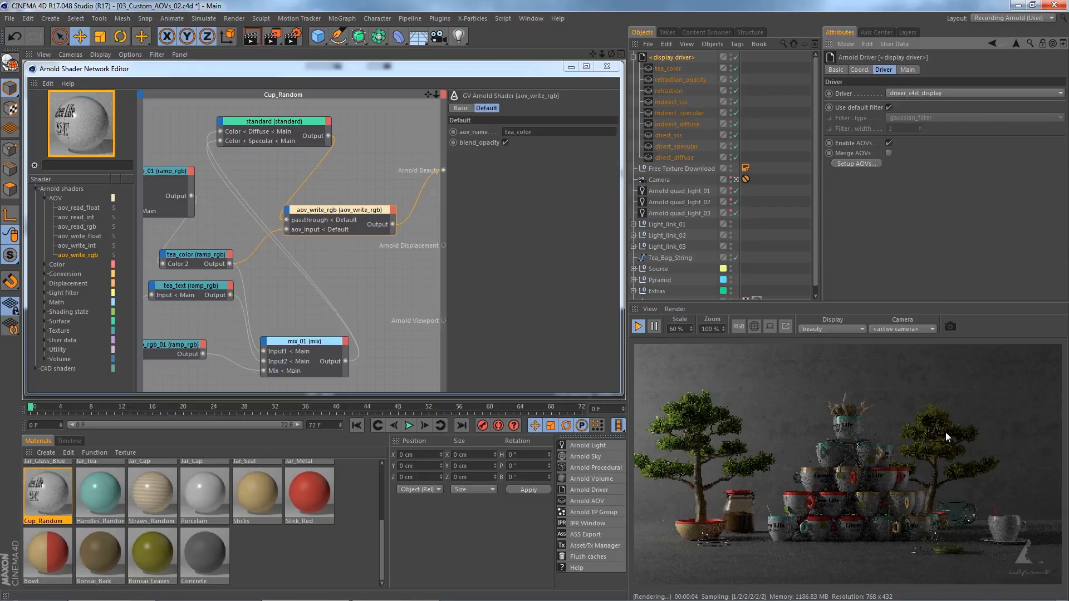
{"action": "left_click", "coordinate": [827, 329]}
{"action": "left_click", "coordinate": [830, 364]}
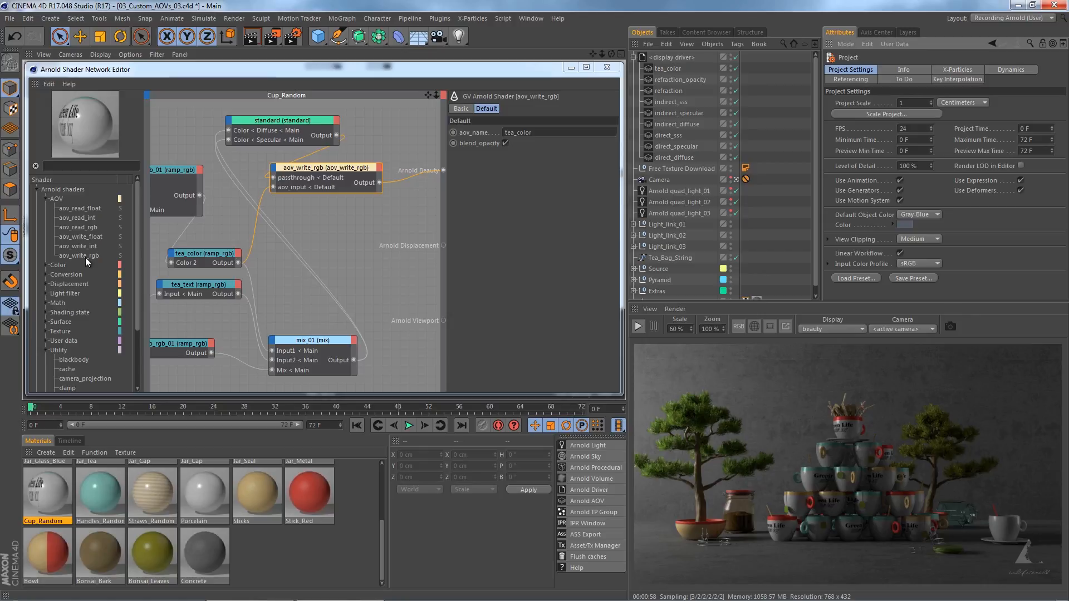
Add a second aov_write_rgb node with AOV name tea_text, feeding tea_text into its aov_input and standard into its passthrough.
{"action": "left_click_drag", "start_coordinate": [78, 256], "coordinate": [315, 270]}
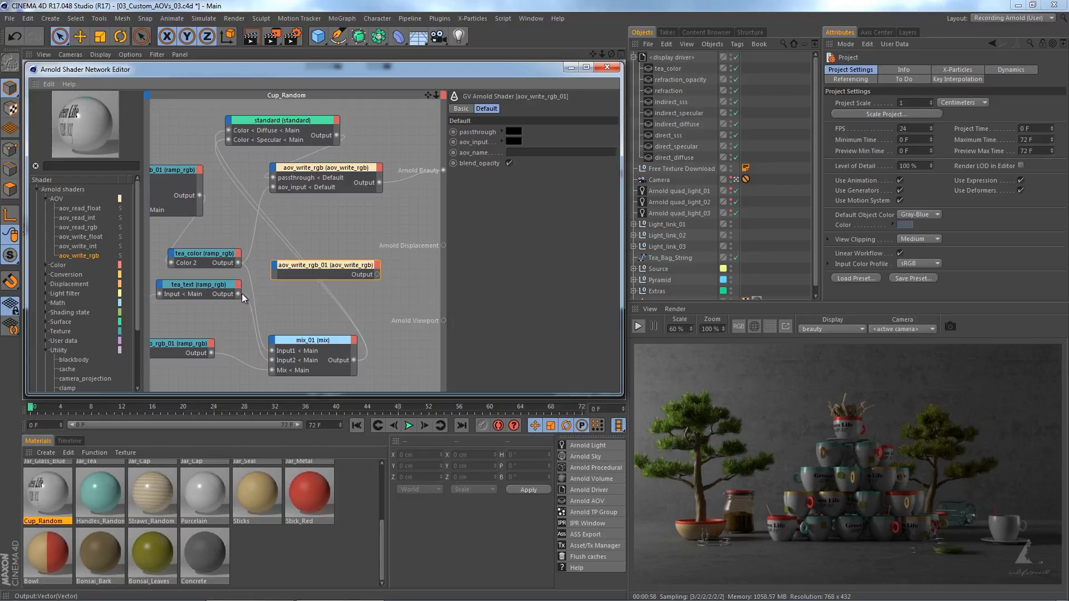
{"action": "left_click_drag", "start_coordinate": [242, 292], "coordinate": [295, 273]}
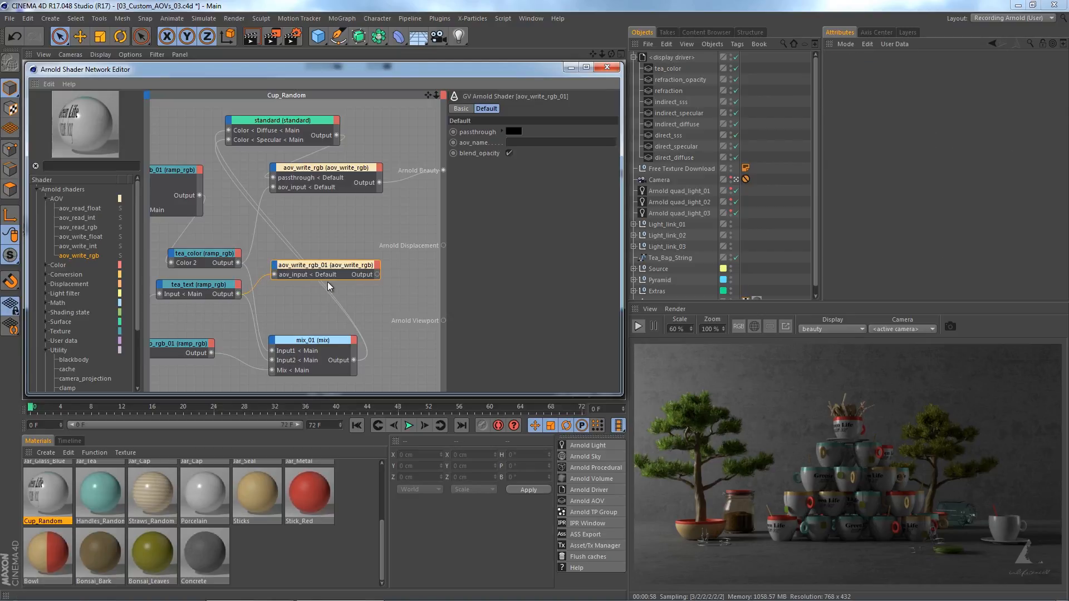
{"action": "left_click", "coordinate": [554, 144]}
{"action": "type", "text": "tea_text"}
{"action": "left_click_drag", "start_coordinate": [336, 135], "coordinate": [319, 269]}
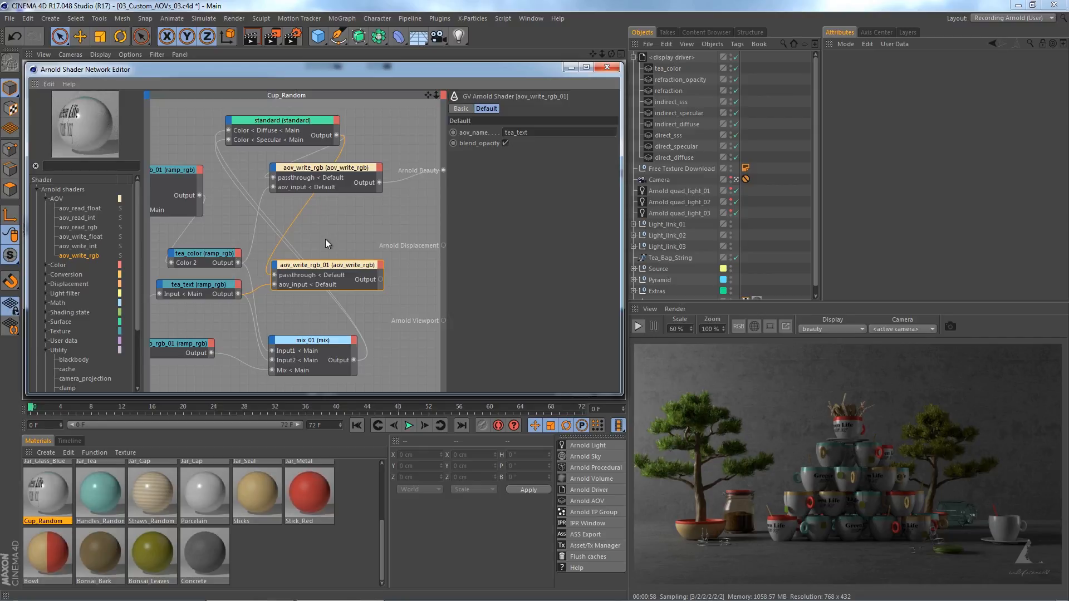
Add an RGBA custom AOV named tea_text to the display driver.
{"action": "left_click", "coordinate": [672, 58]}
{"action": "left_click", "coordinate": [855, 164]}
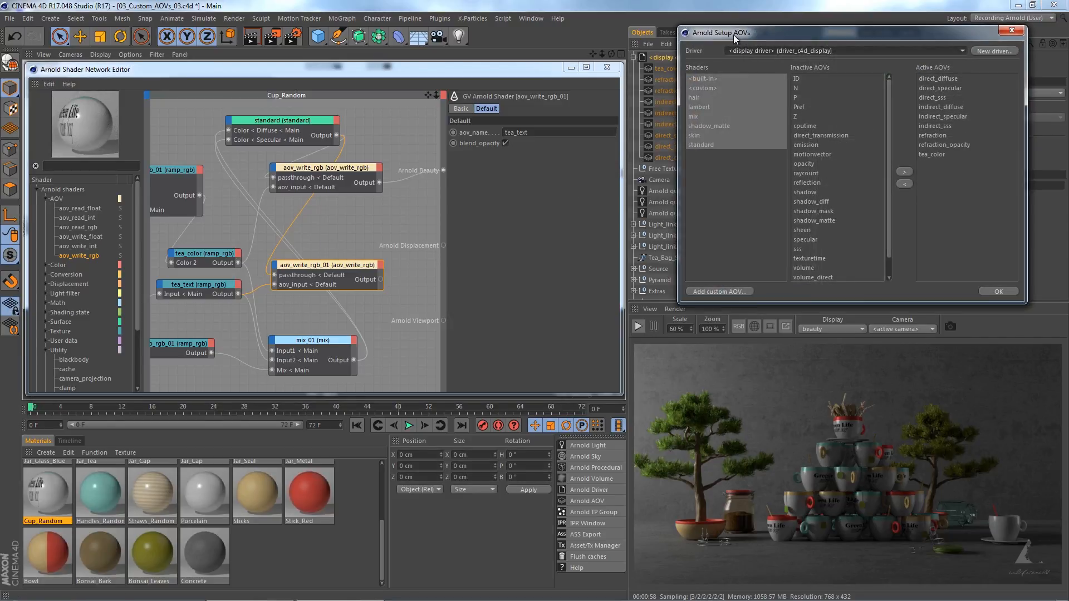
{"action": "left_click_drag", "start_coordinate": [733, 35], "coordinate": [684, 125]}
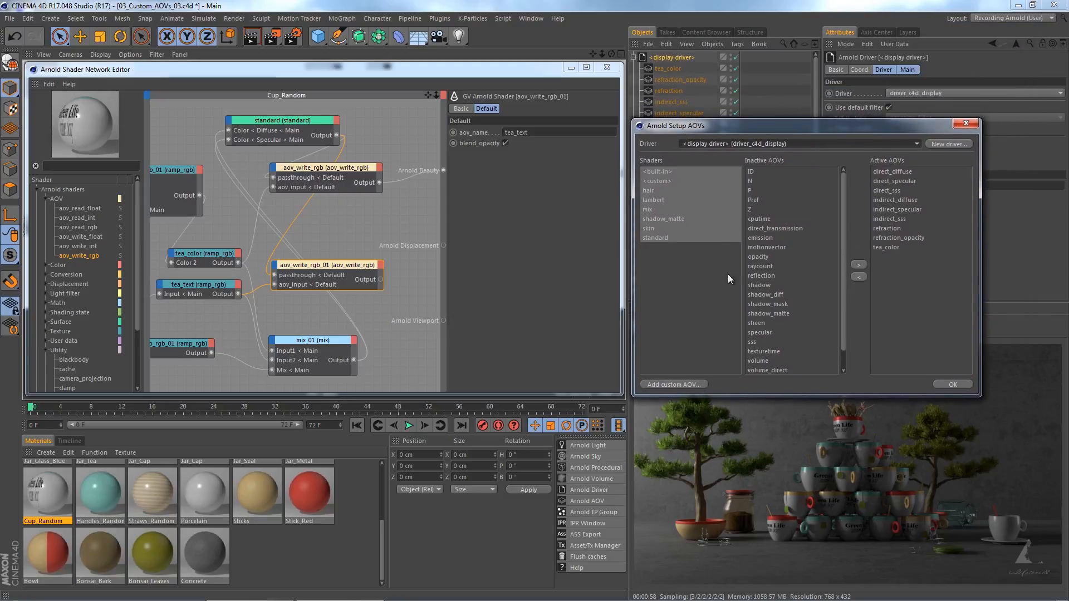
{"action": "left_click", "coordinate": [682, 383]}
{"action": "type", "text": "tea_text"}
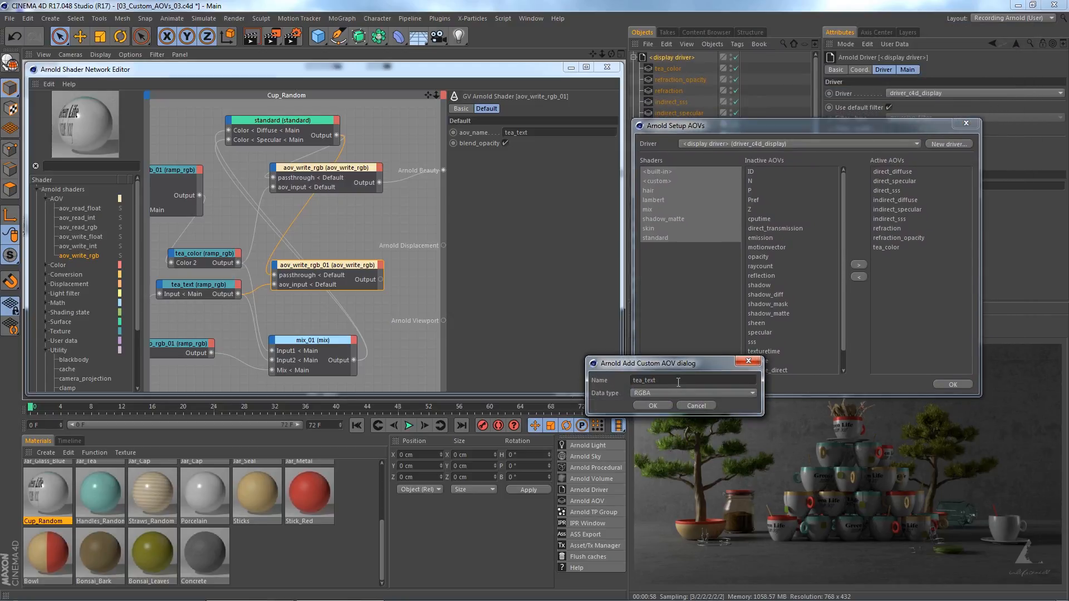
{"action": "left_click", "coordinate": [653, 406]}
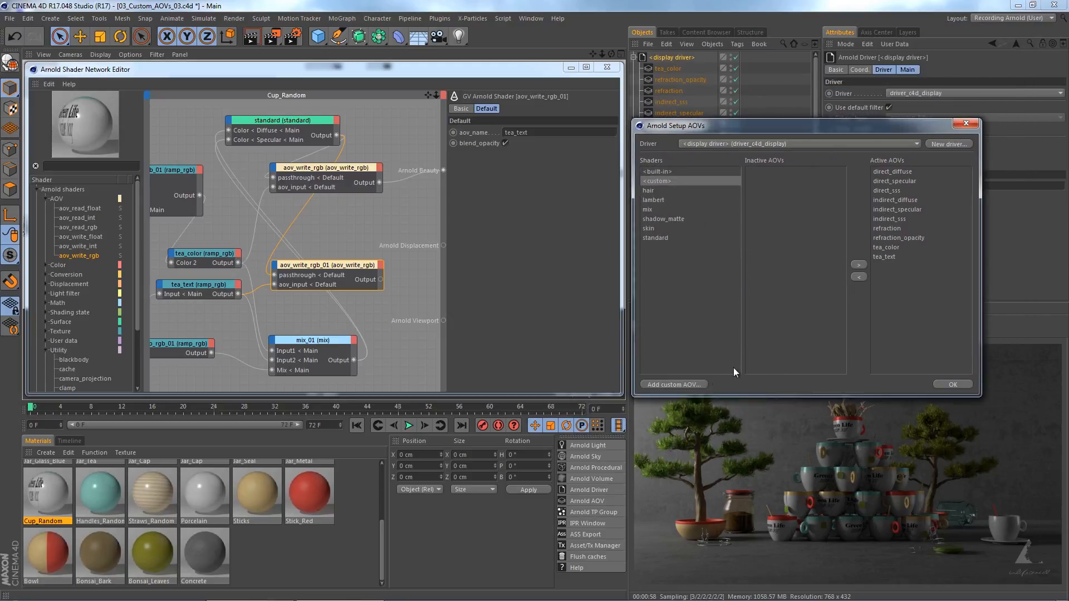
{"action": "left_click", "coordinate": [945, 384]}
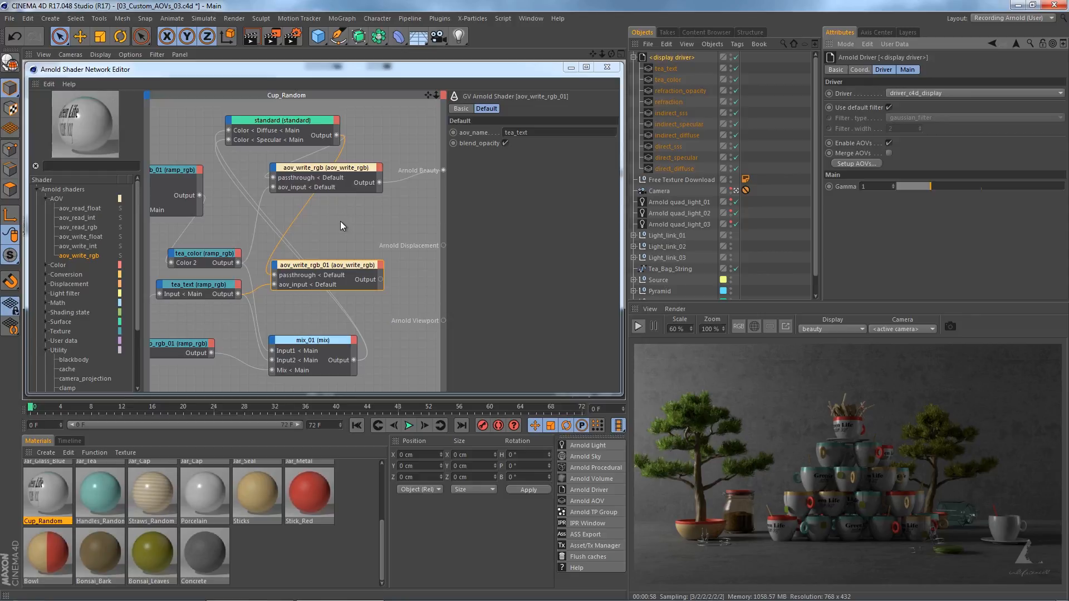
Add a passthrough utility node to the Cup_Random network, between the two aov_write_rgb nodes and Arnold Beauty.
{"action": "left_click_drag", "start_coordinate": [136, 199], "coordinate": [145, 255]}
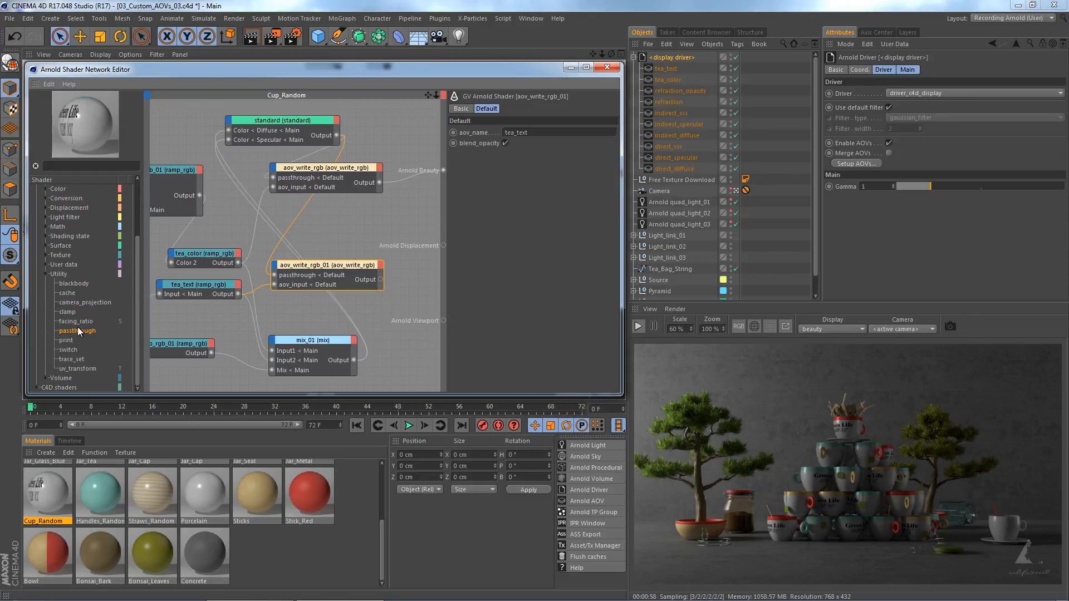
{"action": "left_click_drag", "start_coordinate": [78, 331], "coordinate": [381, 226]}
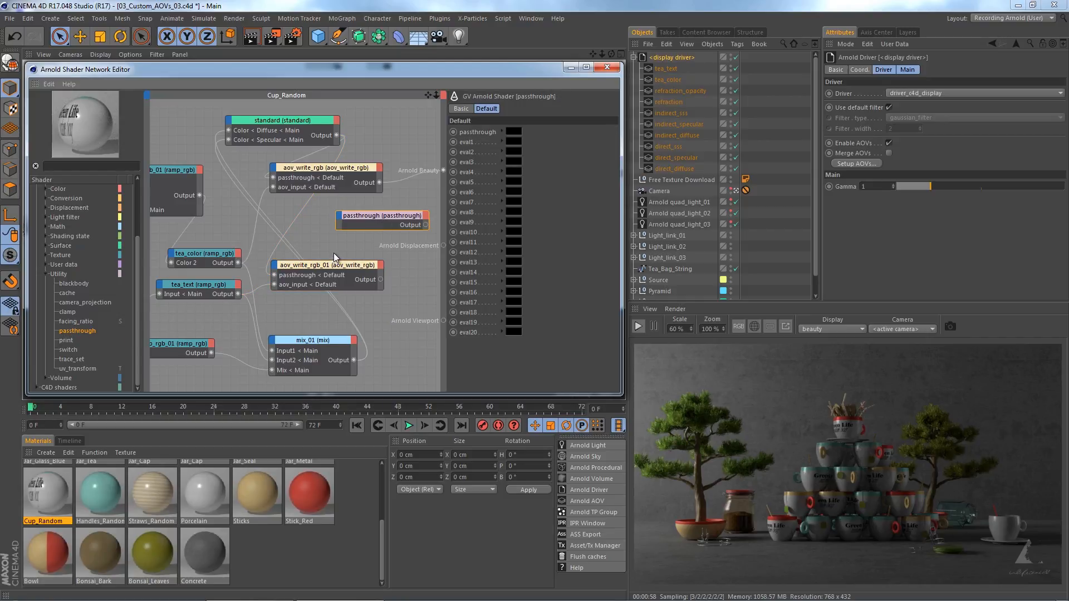
{"action": "middle_click_drag", "start_coordinate": [333, 253], "coordinate": [245, 254]}
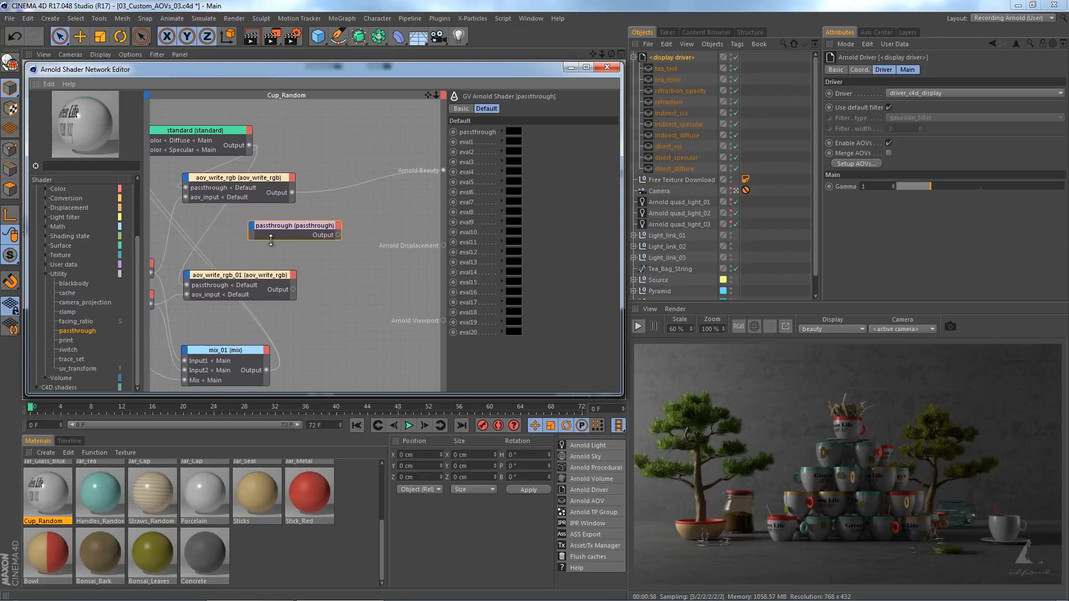
{"action": "left_click_drag", "start_coordinate": [281, 225], "coordinate": [346, 213]}
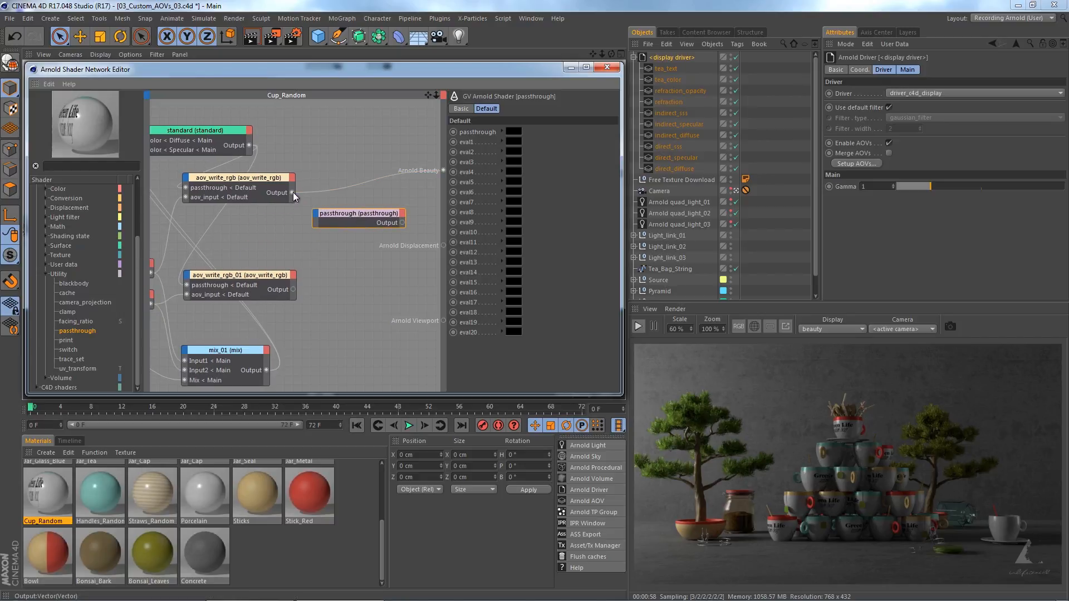
Connect the aov_write_rgb output to eval1 and the aov_write_rgb_01 output to eval2 of the passthrough node.
{"action": "left_click_drag", "start_coordinate": [292, 192], "coordinate": [316, 219]}
{"action": "mouse_move", "coordinate": [326, 220]}
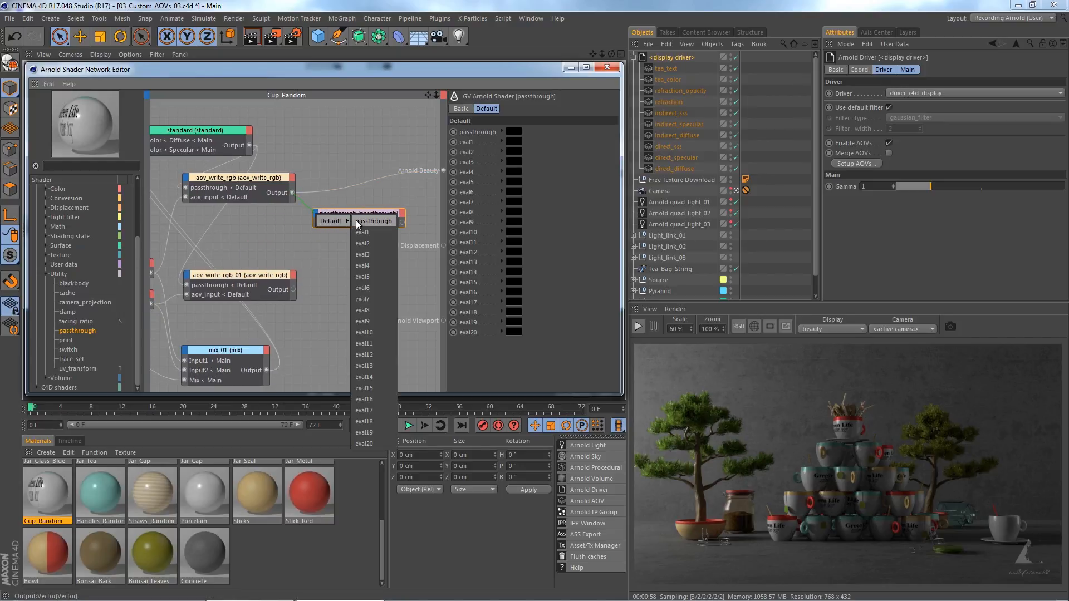
{"action": "left_click", "coordinate": [370, 232]}
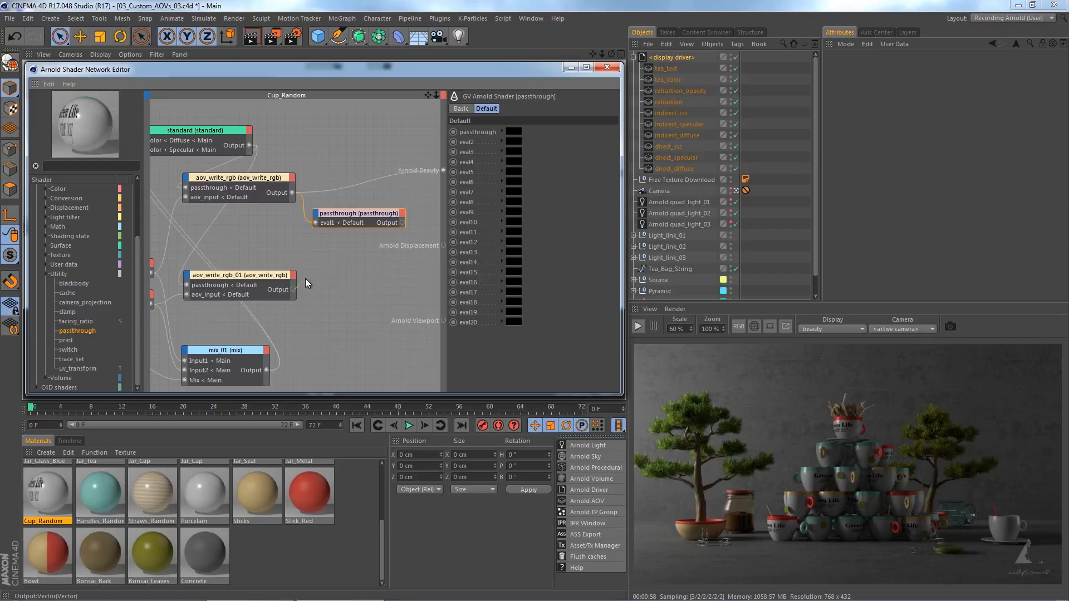
{"action": "left_click_drag", "start_coordinate": [315, 217], "coordinate": [316, 218]}
{"action": "mouse_move", "coordinate": [363, 216]}
{"action": "left_click", "coordinate": [366, 240]}
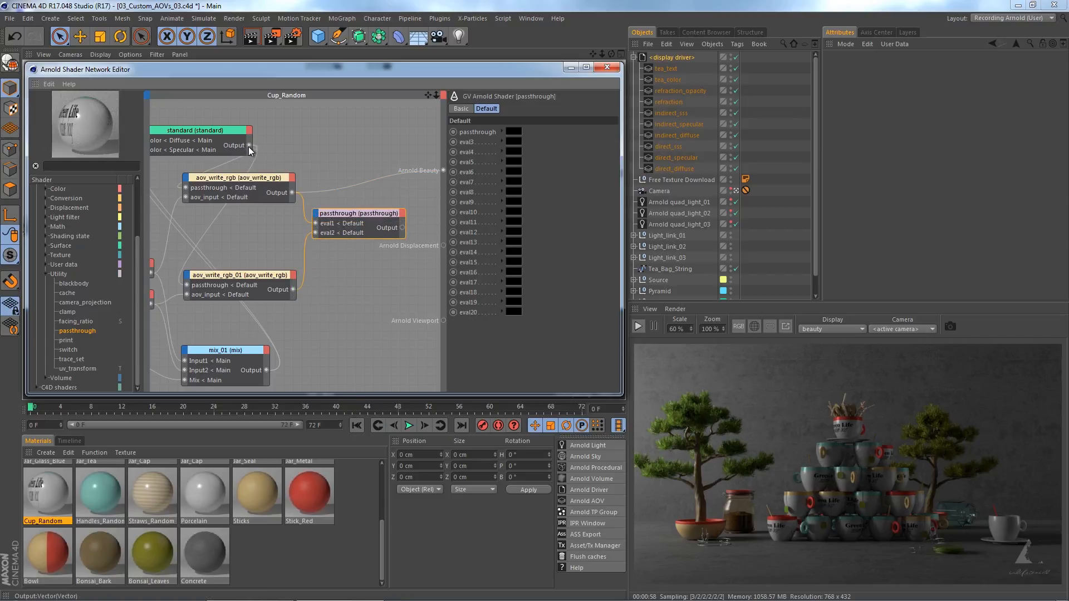
Connect the standard shader to the passthrough node's passthrough input and that node's output to Arnold Beauty.
{"action": "left_click_drag", "start_coordinate": [329, 193], "coordinate": [319, 220]}
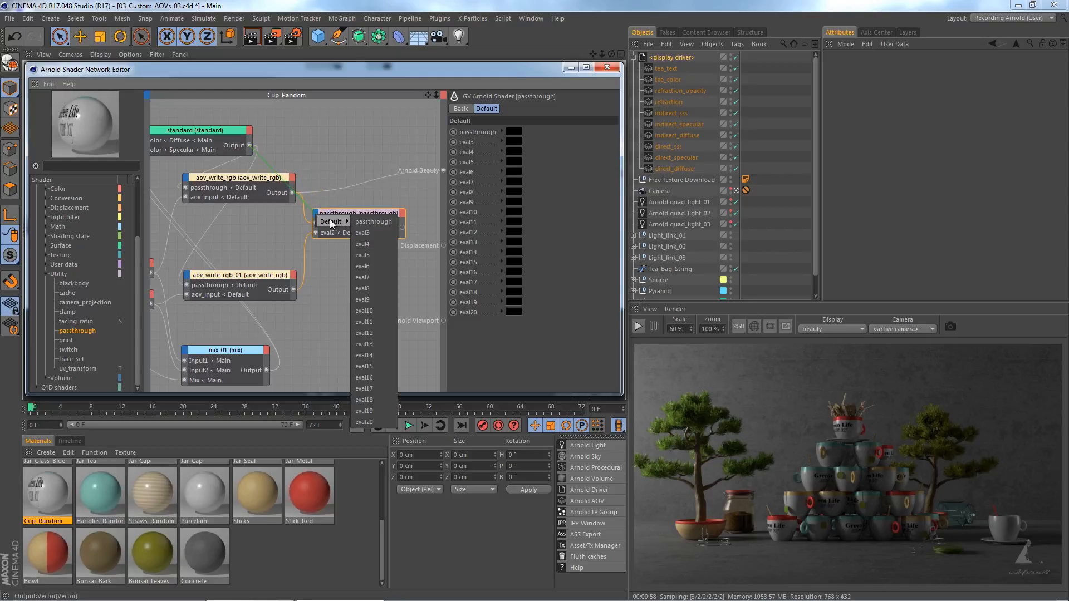
{"action": "left_click", "coordinate": [365, 221]}
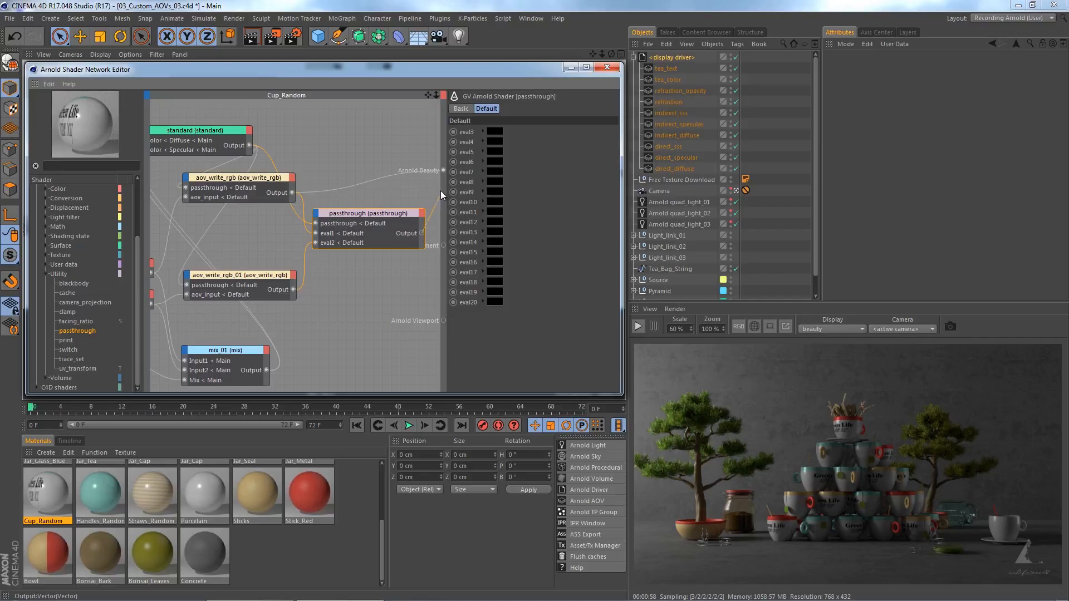
{"action": "left_click_drag", "start_coordinate": [441, 169], "coordinate": [443, 171]}
Remove the passthrough connections from both aov_write_rgb nodes and move the two nodes close together beside the passthrough node.
{"action": "left_click_drag", "start_coordinate": [248, 145], "coordinate": [186, 188]}
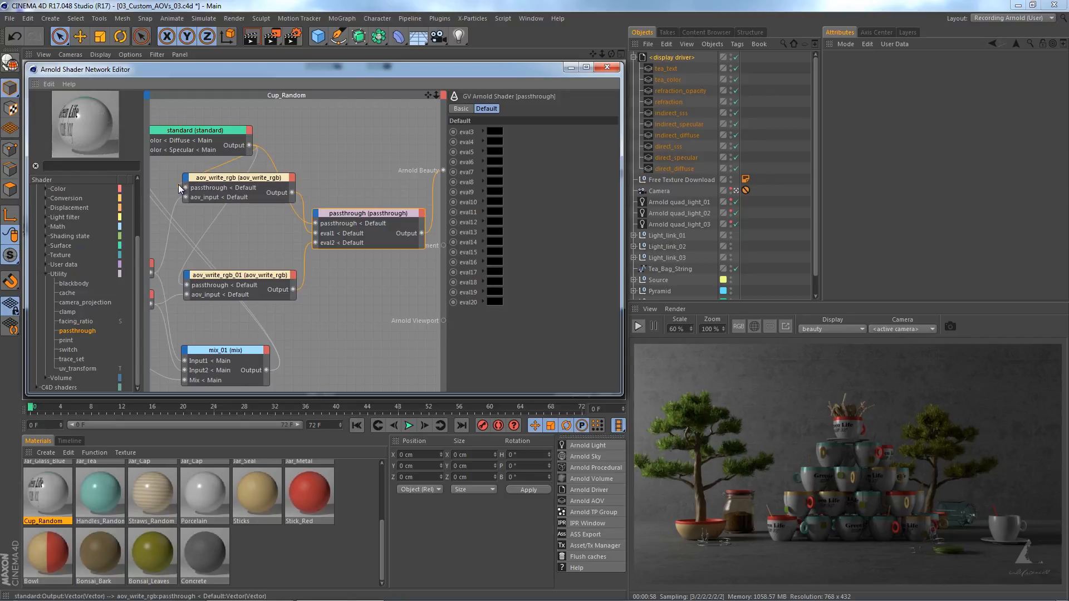
{"action": "double_click", "coordinate": [185, 187]}
{"action": "double_click", "coordinate": [187, 285]}
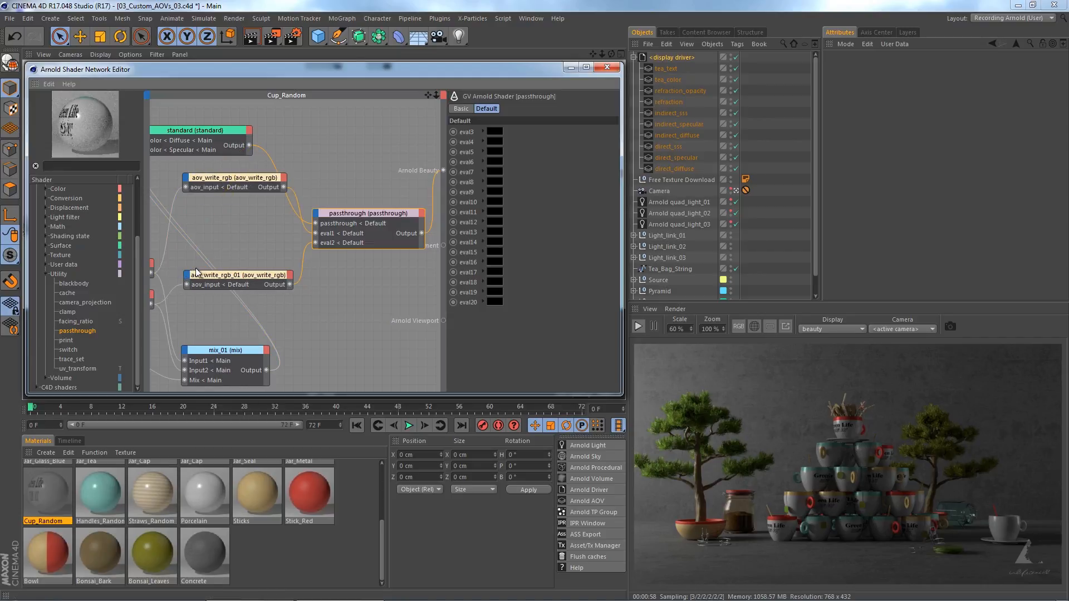
{"action": "left_click_drag", "start_coordinate": [195, 272], "coordinate": [196, 252]}
{"action": "left_click_drag", "start_coordinate": [237, 178], "coordinate": [242, 230]}
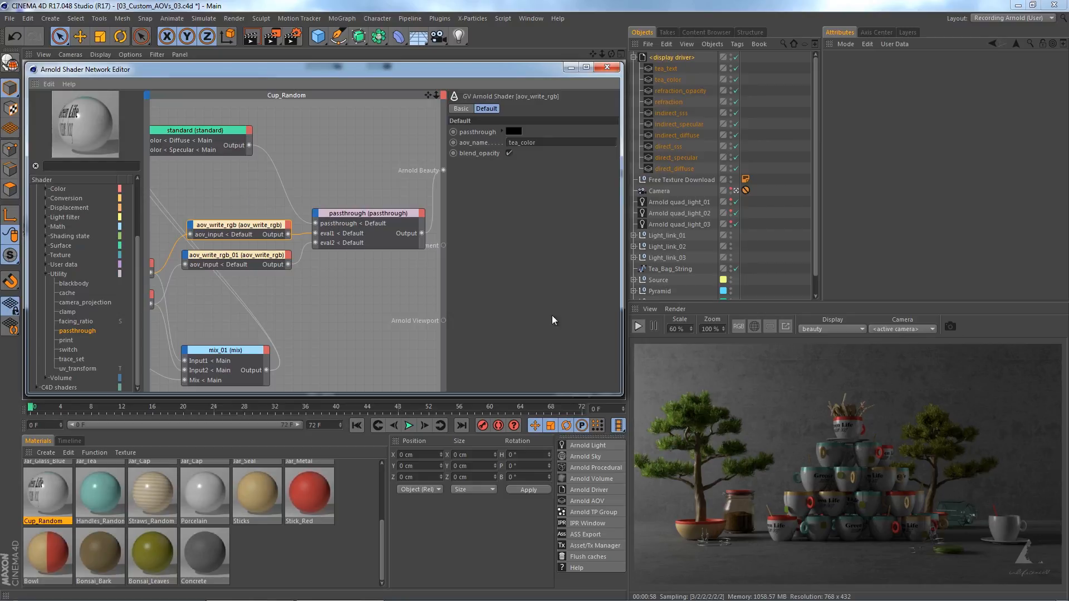
Start the render and display the tea_color AOV followed by the tea_text AOV in the render view.
{"action": "left_click", "coordinate": [638, 326]}
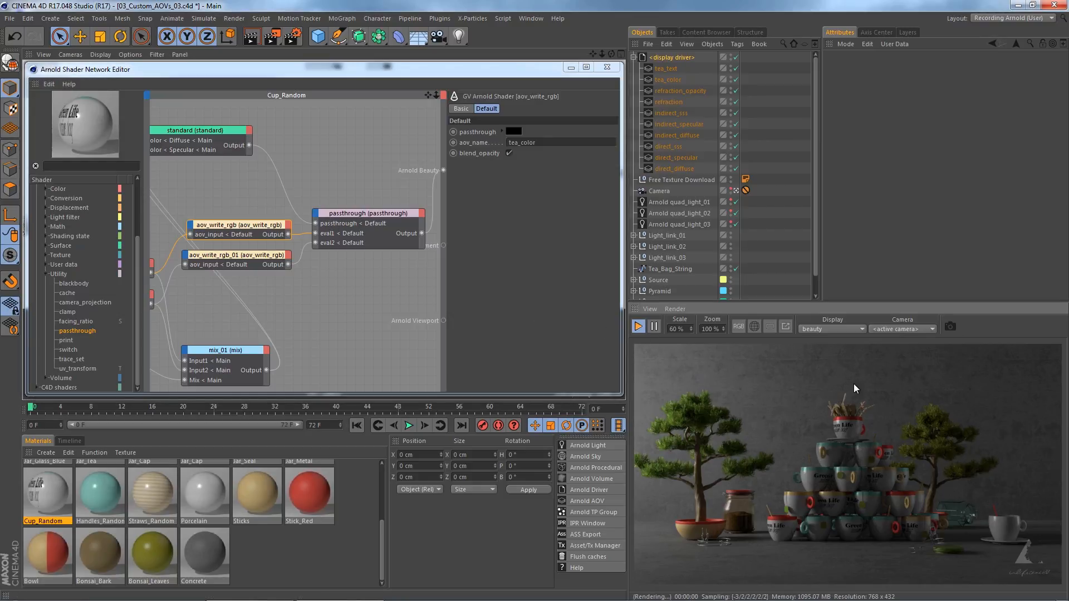
{"action": "left_click", "coordinate": [833, 329]}
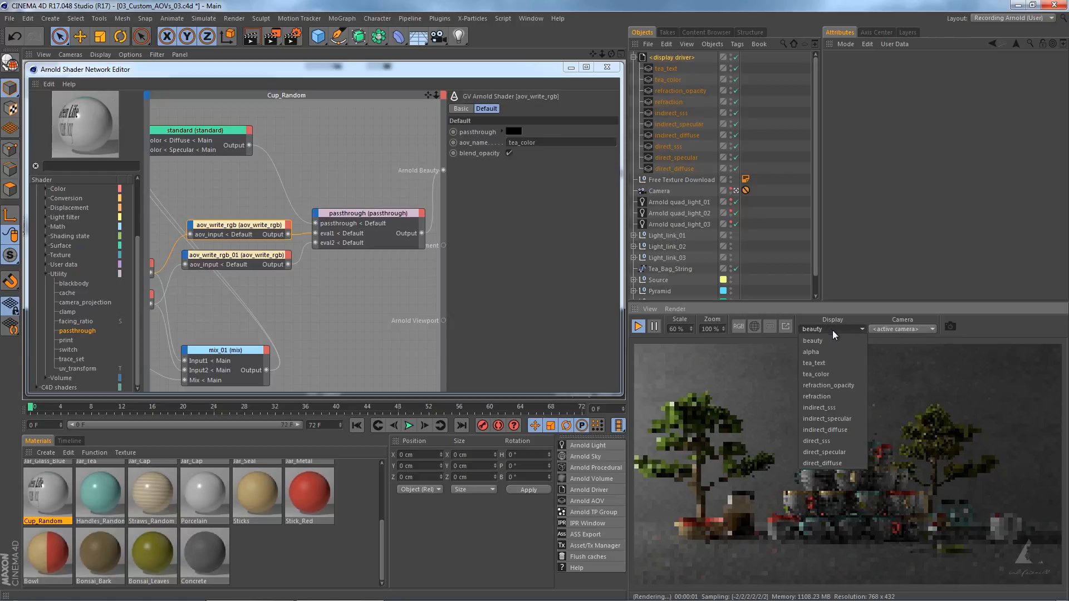
{"action": "left_click", "coordinate": [842, 374]}
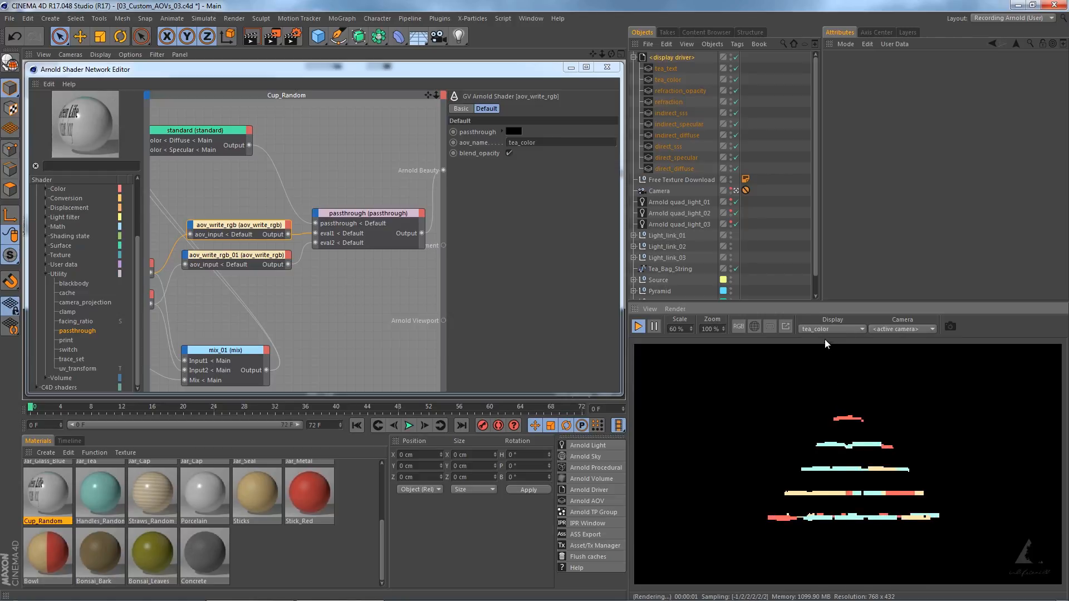
{"action": "left_click", "coordinate": [815, 329]}
{"action": "left_click", "coordinate": [829, 361]}
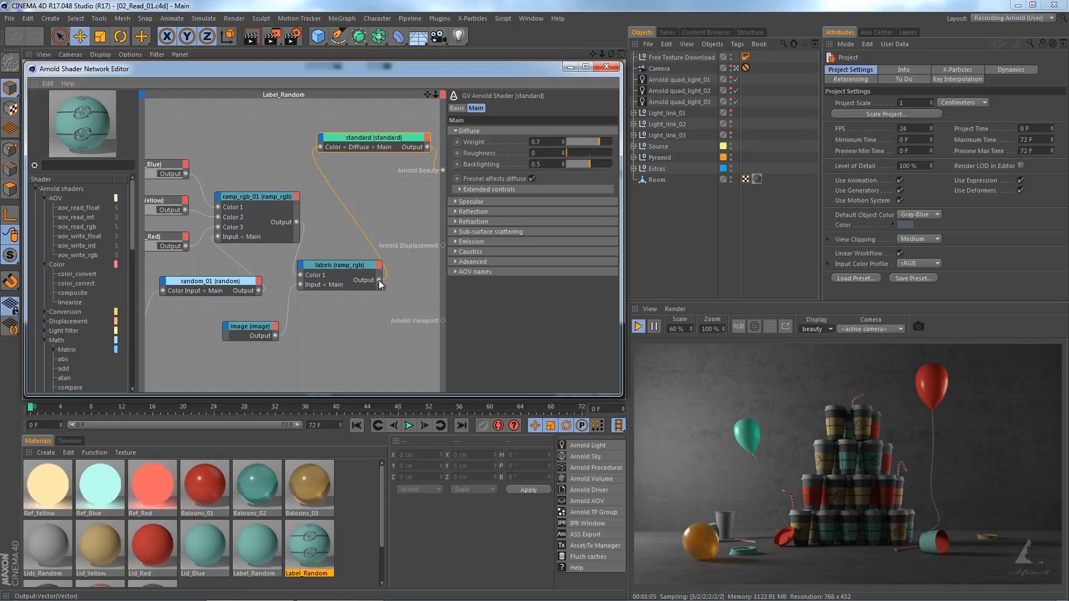
In 02_Read_01.c4d's Label_Random network, connect labels to Arnold Beauty and add an aov_write_rgb node below the standard shader.
{"action": "left_click_drag", "start_coordinate": [378, 280], "coordinate": [442, 171]}
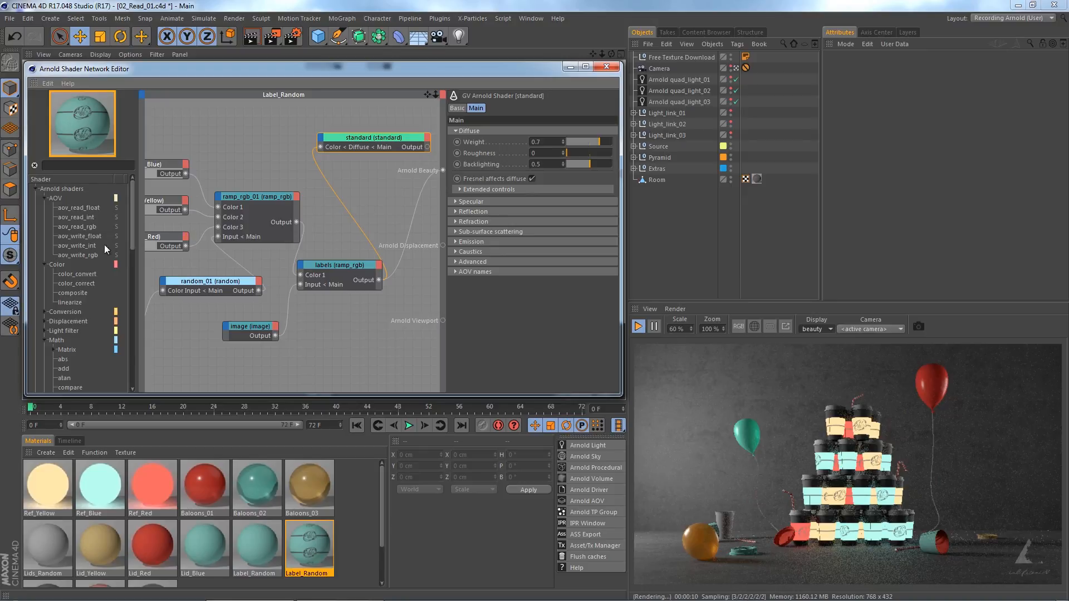
{"action": "left_click_drag", "start_coordinate": [81, 255], "coordinate": [362, 203]}
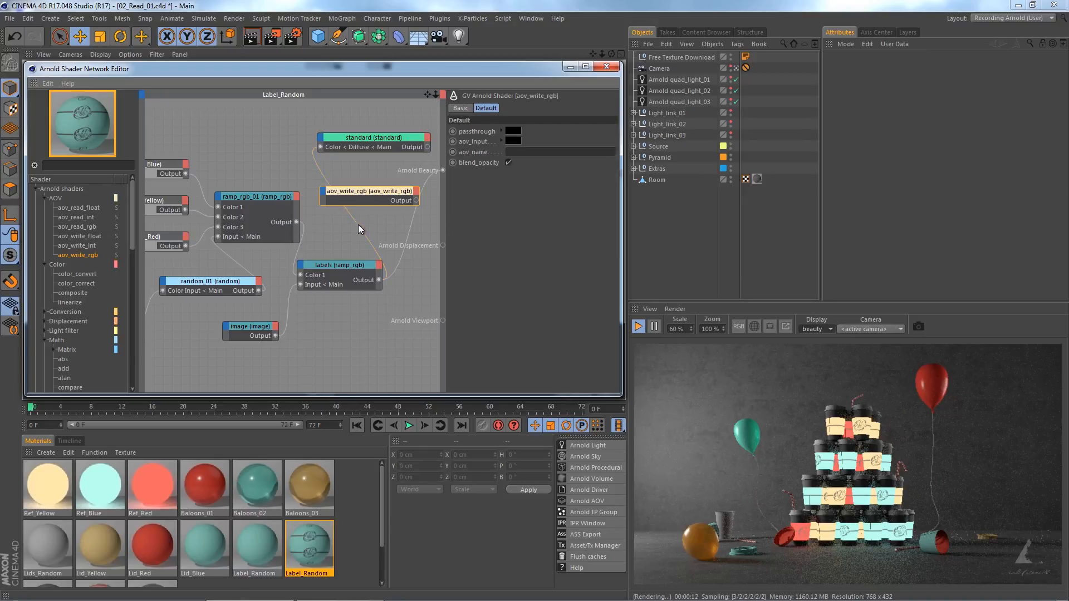
{"action": "middle_click_drag", "start_coordinate": [344, 235], "coordinate": [240, 242]}
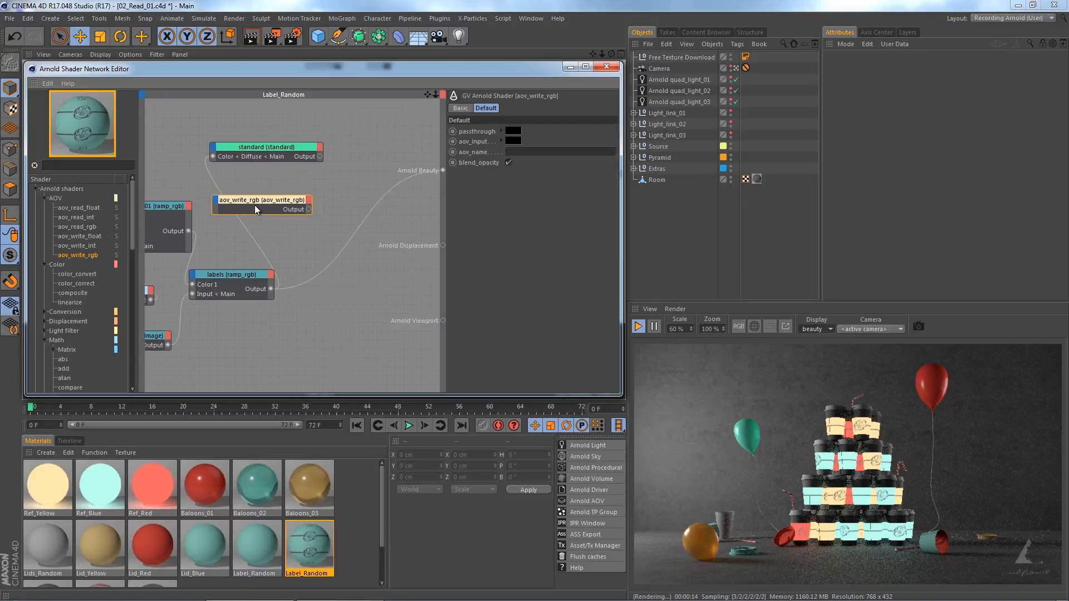
{"action": "left_click_drag", "start_coordinate": [256, 199], "coordinate": [292, 180]}
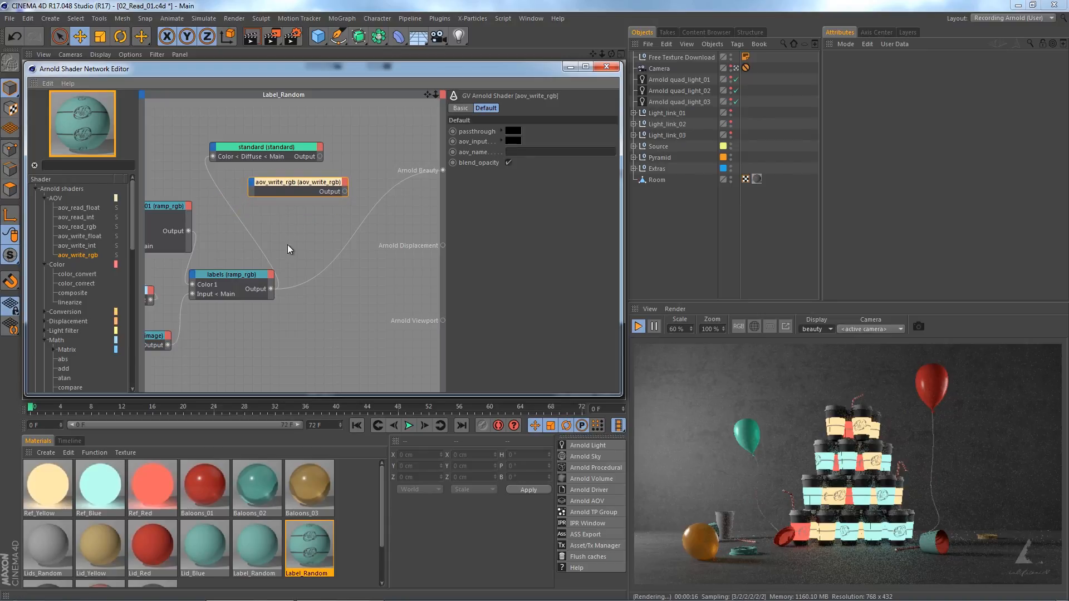
Connect the labels output to the aov_input of aov_write_rgb and set its AOV name to labels.
{"action": "left_click_drag", "start_coordinate": [271, 289], "coordinate": [281, 189]}
{"action": "left_click", "coordinate": [305, 199]}
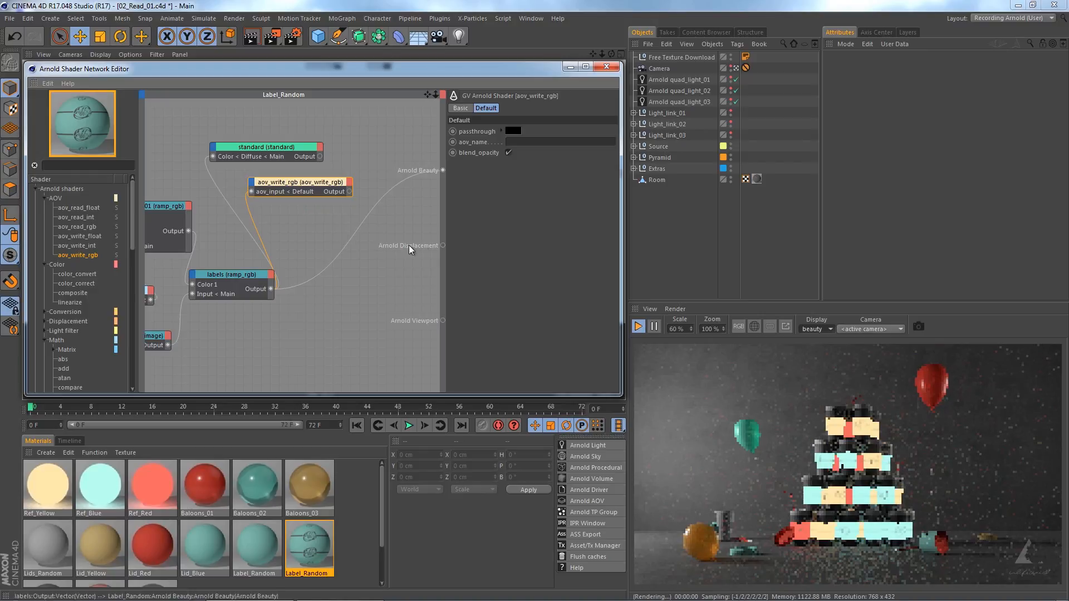
{"action": "left_click", "coordinate": [530, 142]}
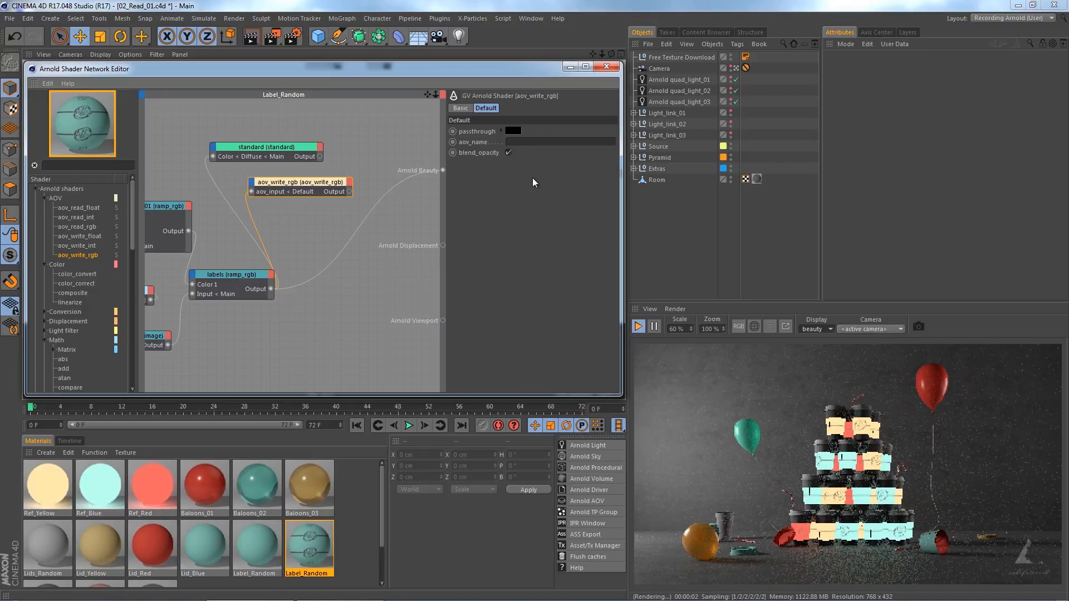
{"action": "type", "text": "labels"}
{"action": "key", "text": "Return"}
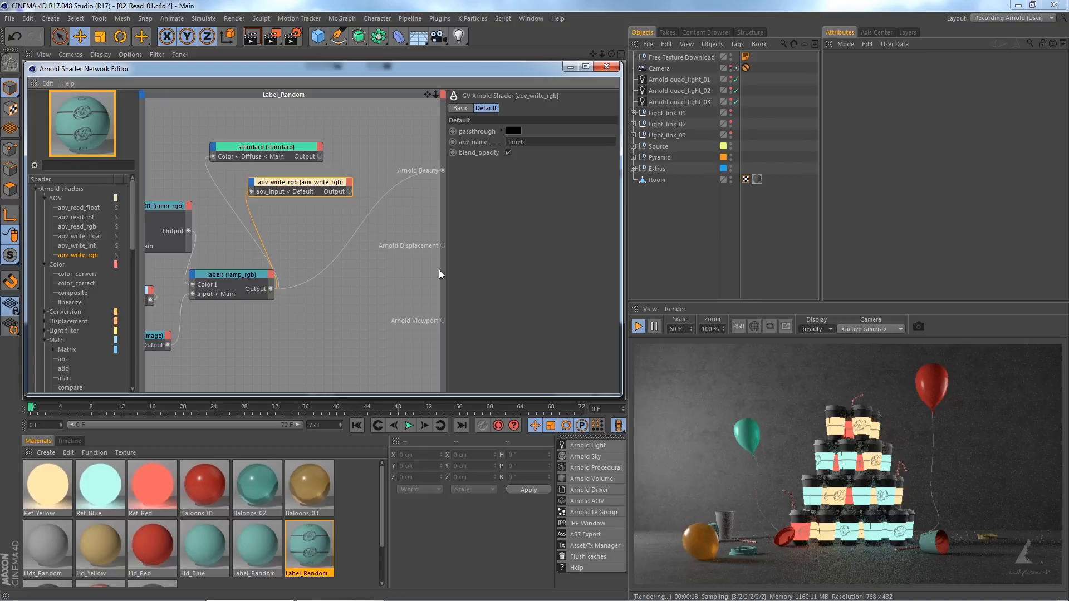
Add a passthrough node to the Label_Random network and connect the aov_write_rgb output to its eval1 input.
{"action": "left_click_drag", "start_coordinate": [135, 236], "coordinate": [135, 373]}
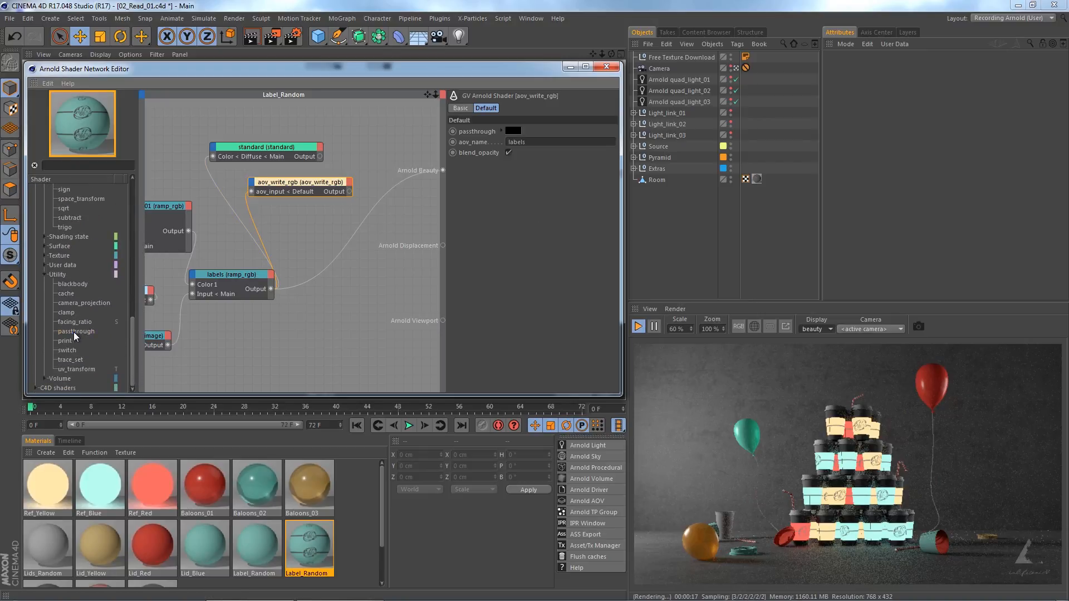
{"action": "left_click_drag", "start_coordinate": [74, 332], "coordinate": [380, 218]}
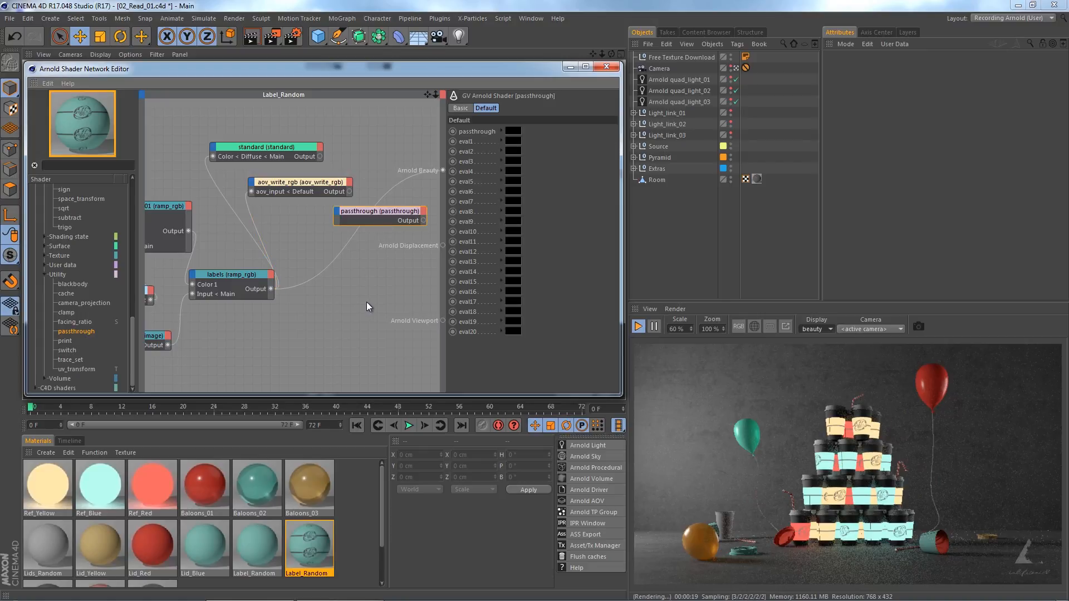
{"action": "middle_click_drag", "start_coordinate": [364, 286], "coordinate": [318, 286]}
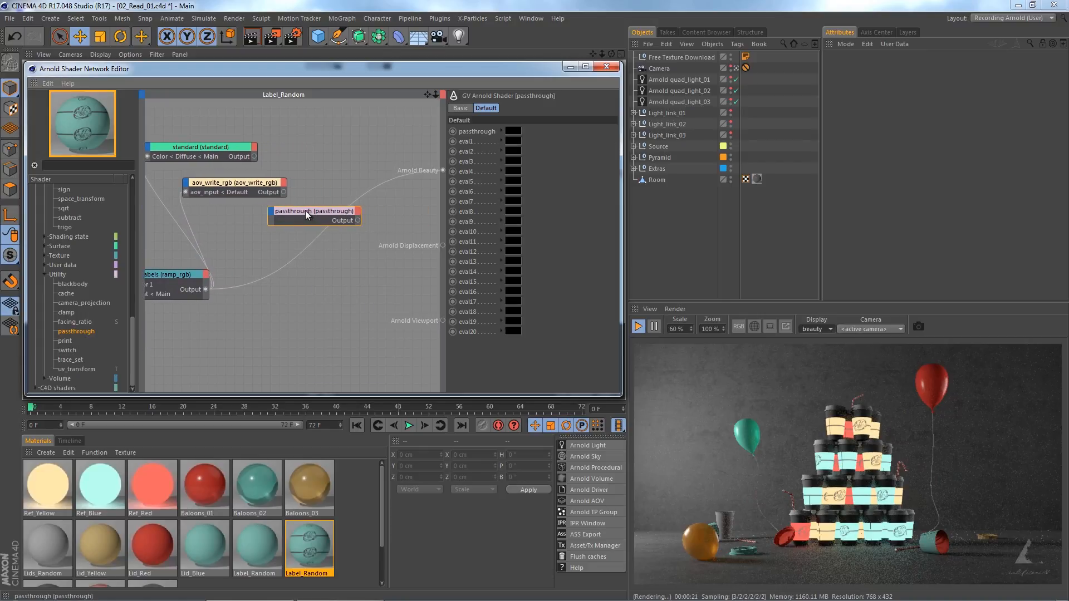
{"action": "mouse_move", "coordinate": [305, 210]}
{"action": "left_mouse_down"}
{"action": "mouse_move", "coordinate": [348, 210]}
{"action": "mouse_move", "coordinate": [315, 216]}
{"action": "left_mouse_up"}
{"action": "left_click", "coordinate": [359, 229]}
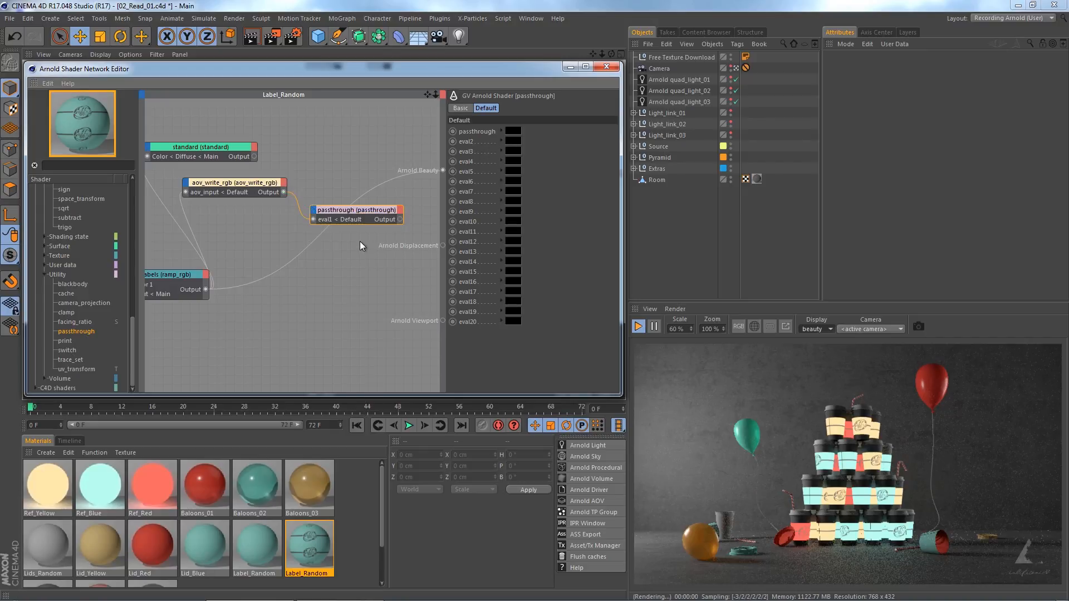
Feed the standard shader into the passthrough input of the Label_Random network's passthrough node and connect its output to Arnold Beauty.
{"action": "left_click_drag", "start_coordinate": [255, 157], "coordinate": [314, 215]}
{"action": "left_click", "coordinate": [336, 221]}
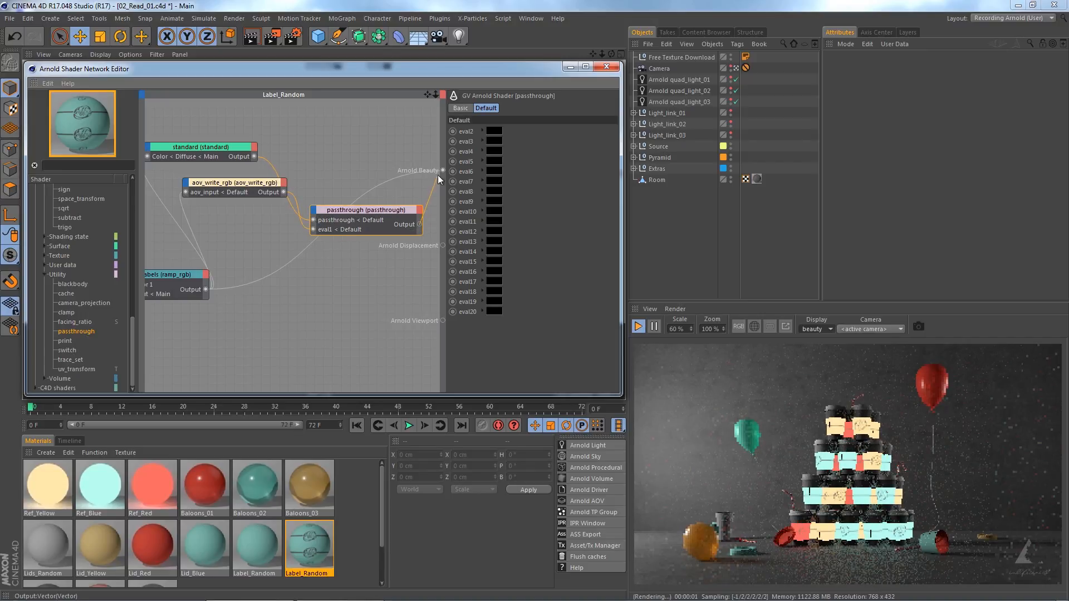
{"action": "left_click_drag", "start_coordinate": [437, 175], "coordinate": [441, 170]}
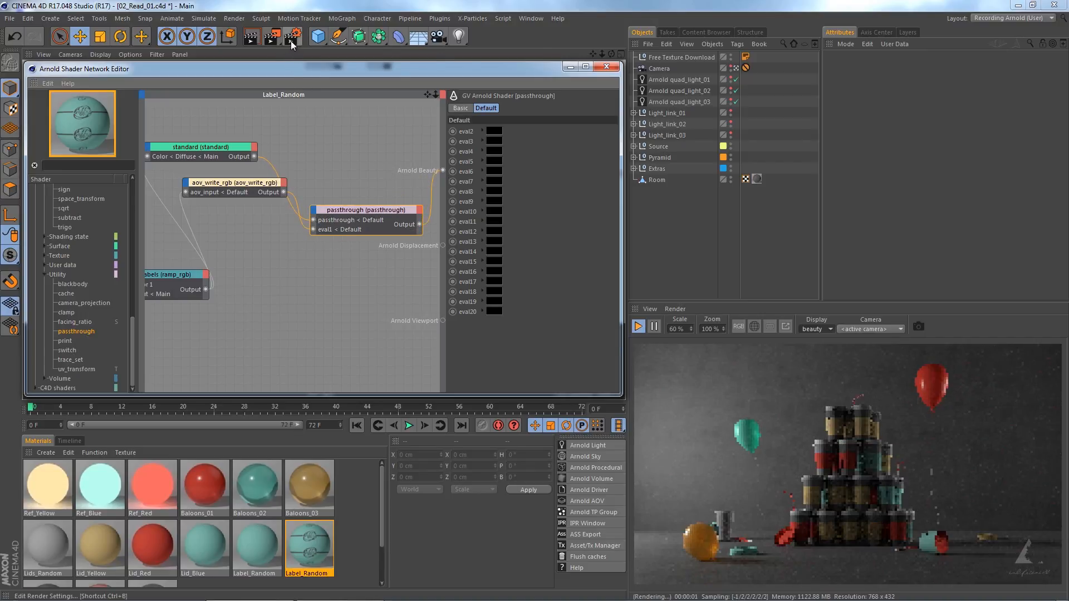
Add a custom AOV named labels to the display driver and display it in the interactive render.
{"action": "left_click", "coordinate": [291, 41]}
{"action": "left_click", "coordinate": [187, 132]}
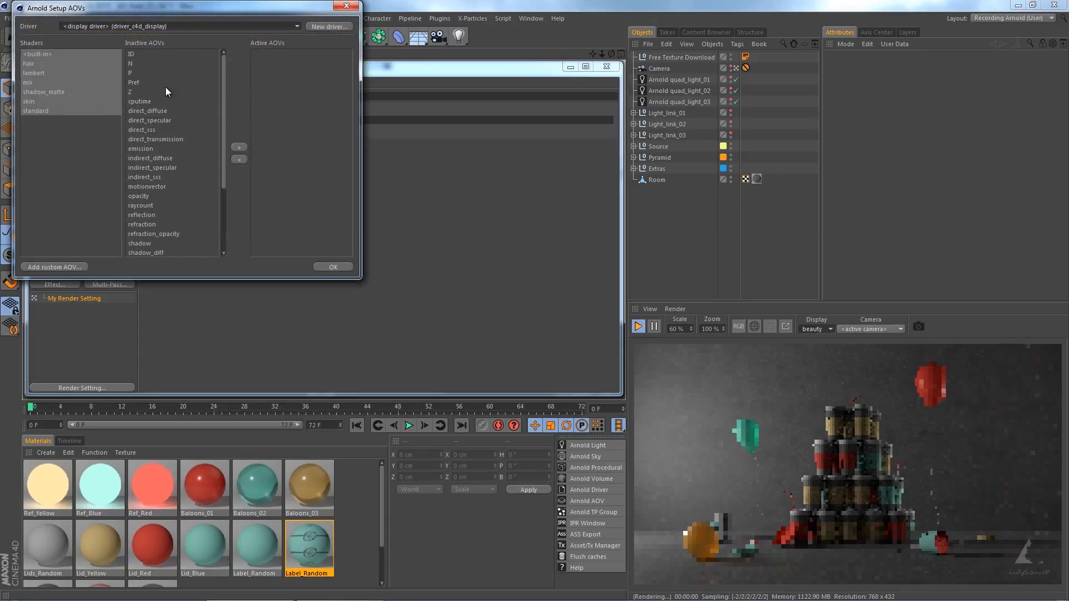
{"action": "left_click_drag", "start_coordinate": [132, 9], "coordinate": [385, 118]}
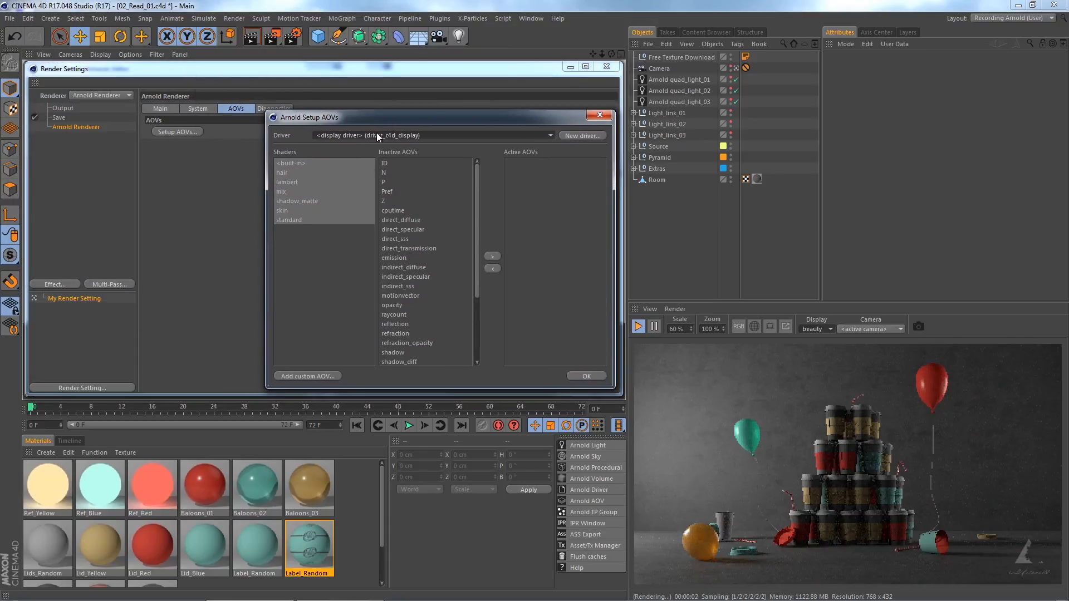
{"action": "left_click", "coordinate": [318, 374]}
{"action": "type", "text": "labels"}
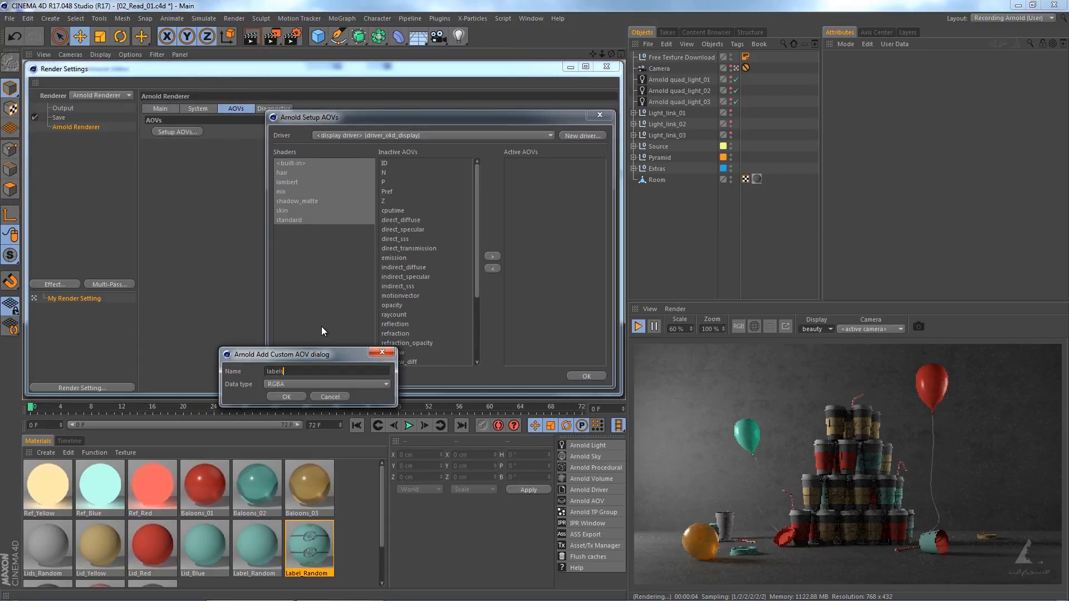
{"action": "left_click", "coordinate": [288, 397]}
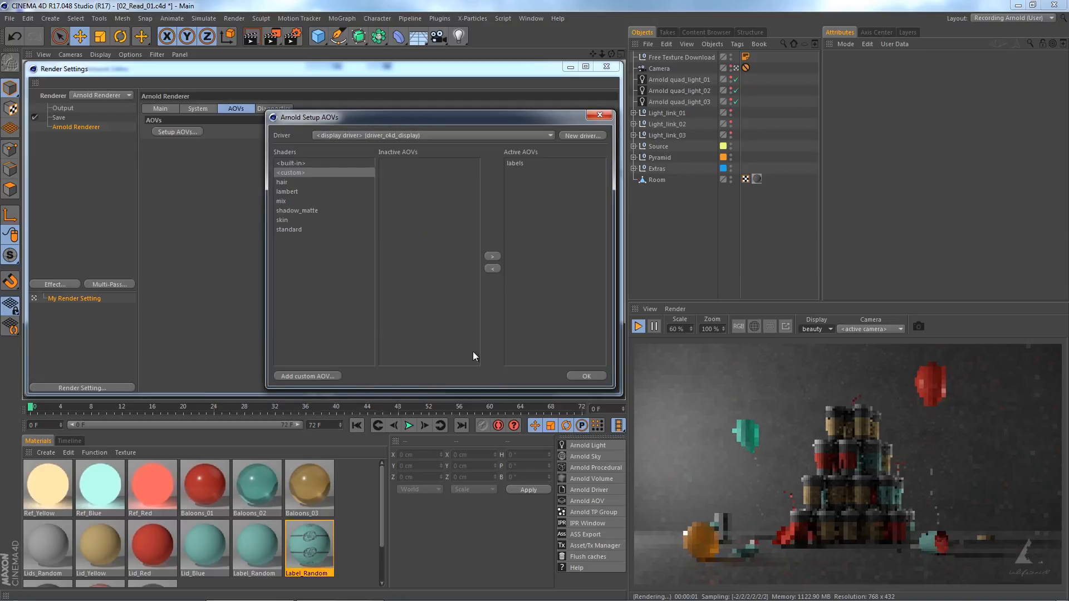
{"action": "left_click", "coordinate": [577, 373]}
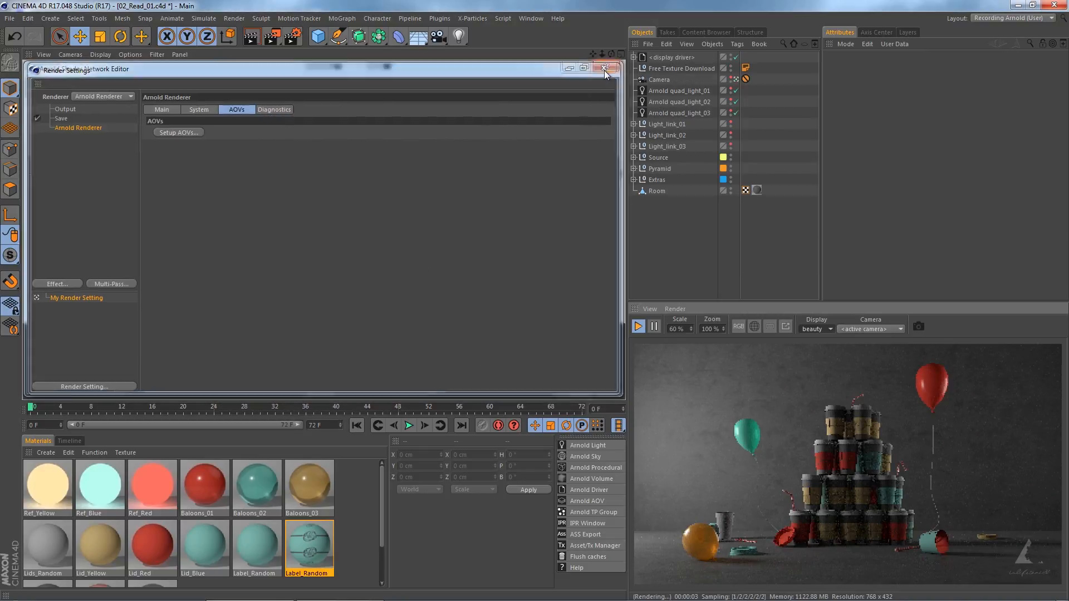
{"action": "left_click", "coordinate": [605, 68]}
{"action": "left_click", "coordinate": [812, 329]}
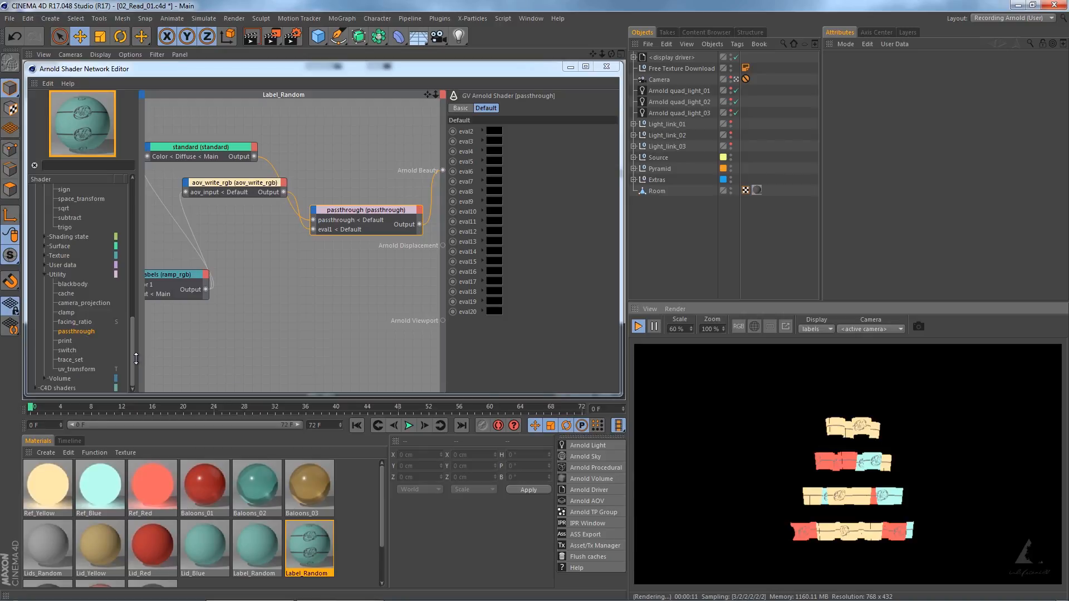
Add an aov_read_rgb node below aov_write_rgb in the Label_Random network and set its AOV name to labels.
{"action": "left_click_drag", "start_coordinate": [133, 358], "coordinate": [275, 272]}
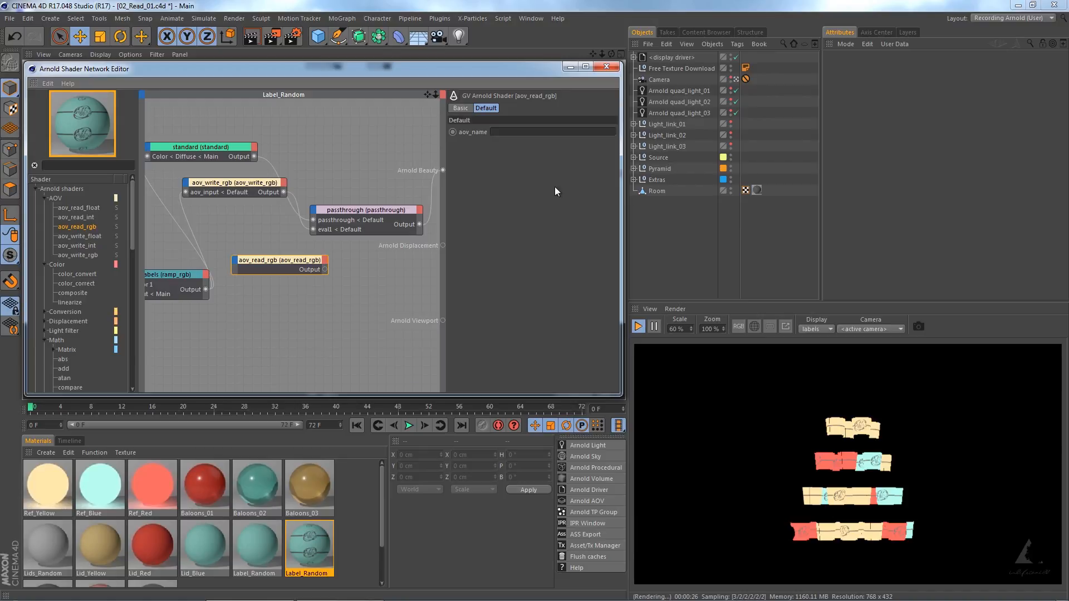
{"action": "left_click", "coordinate": [523, 133]}
{"action": "type", "text": "labels"}
{"action": "key", "text": "Return"}
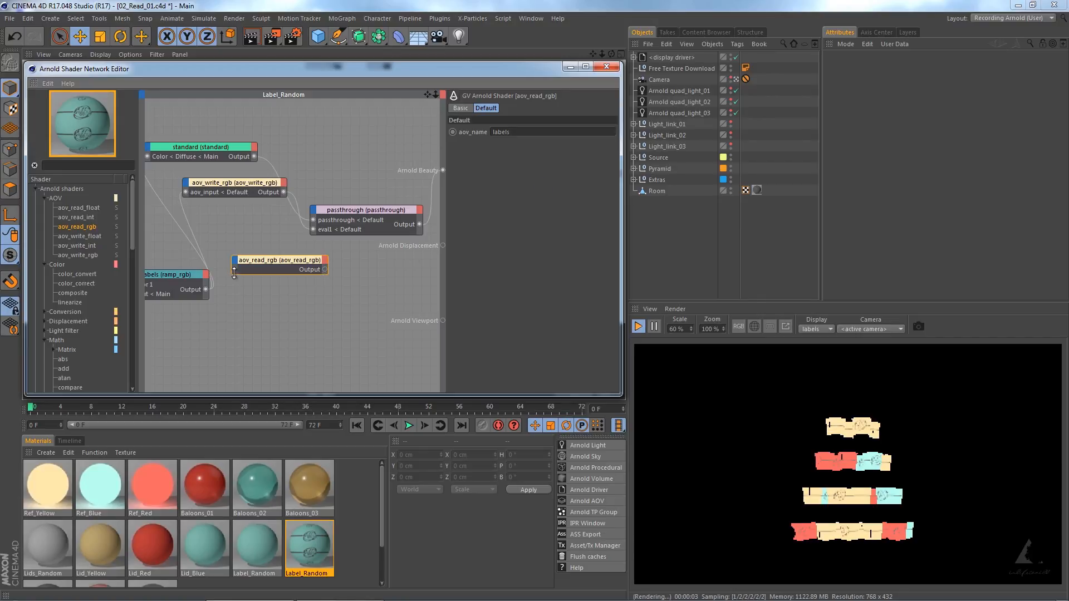
Add a color_correct node, feed the aov_read_rgb output into its input, and set its hue_shift to 0.5.
{"action": "left_click_drag", "start_coordinate": [75, 282], "coordinate": [264, 287]}
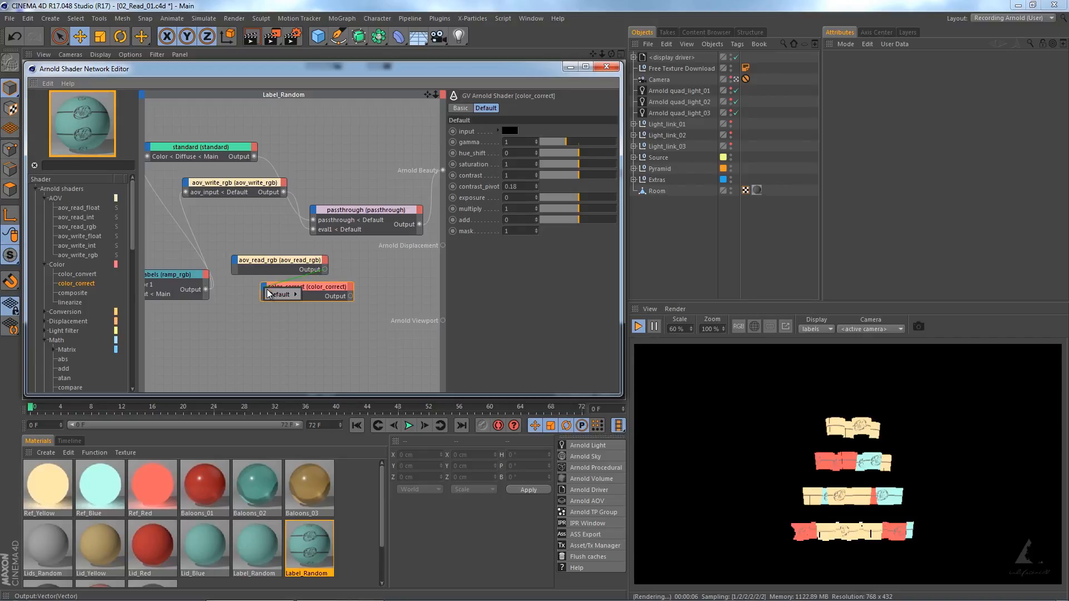
{"action": "left_click", "coordinate": [303, 293]}
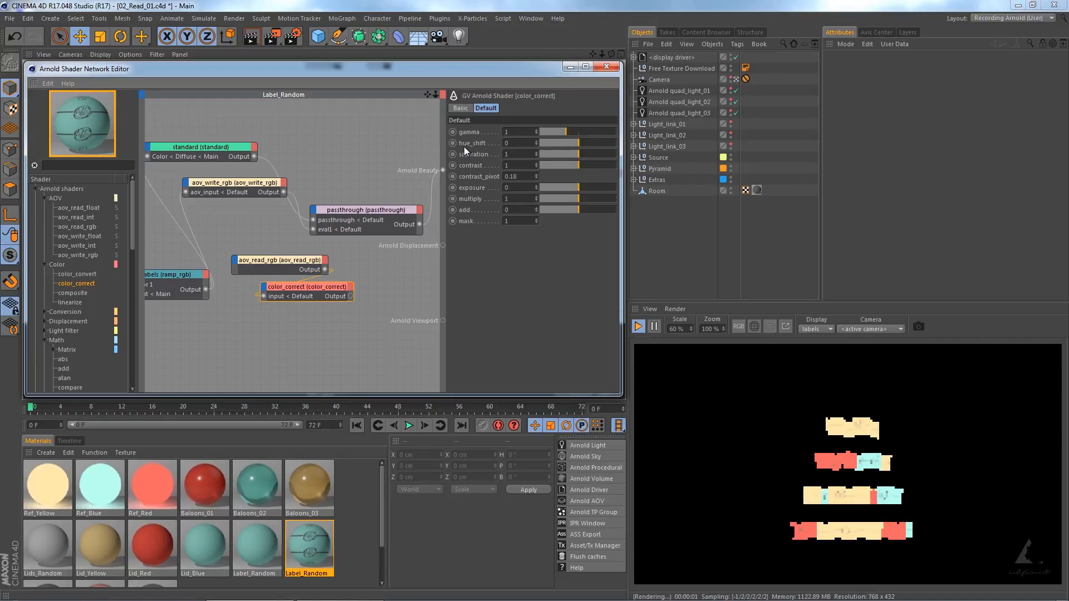
{"action": "left_click_drag", "start_coordinate": [515, 143], "coordinate": [501, 144]}
{"action": "type", "text": "0.5"}
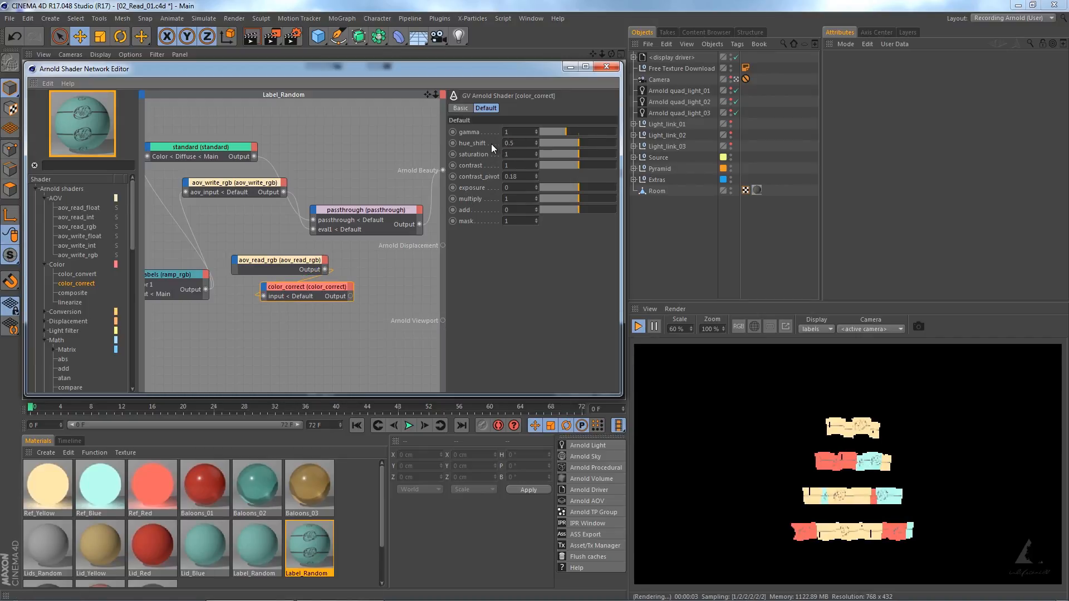
{"action": "key", "text": "Return"}
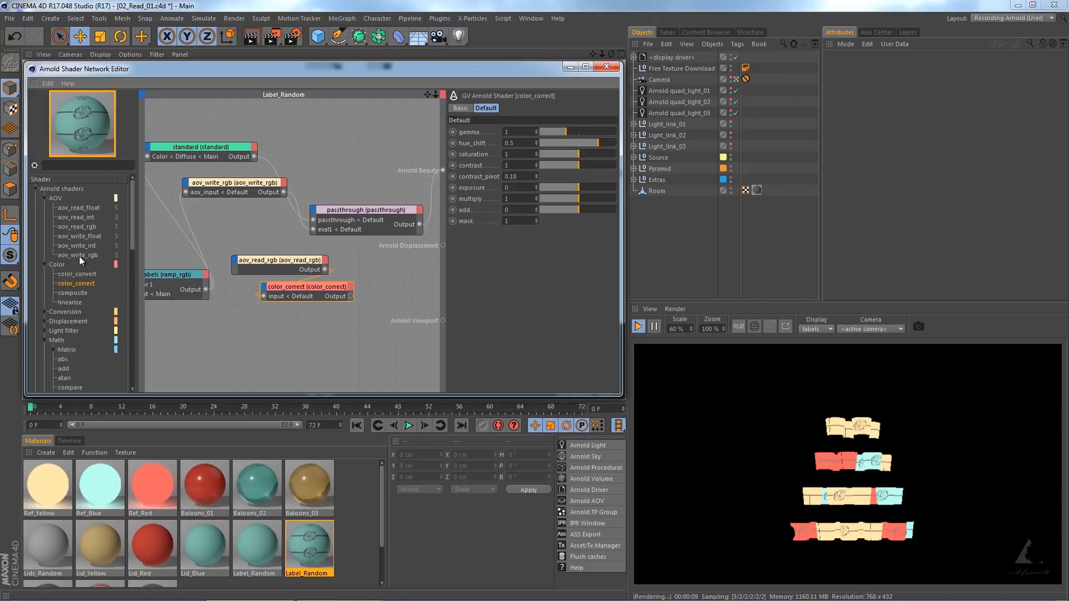
Add a second aov_write_rgb node below color_correct and connect the color_correct output to its aov_input.
{"action": "left_click_drag", "start_coordinate": [79, 256], "coordinate": [298, 318]}
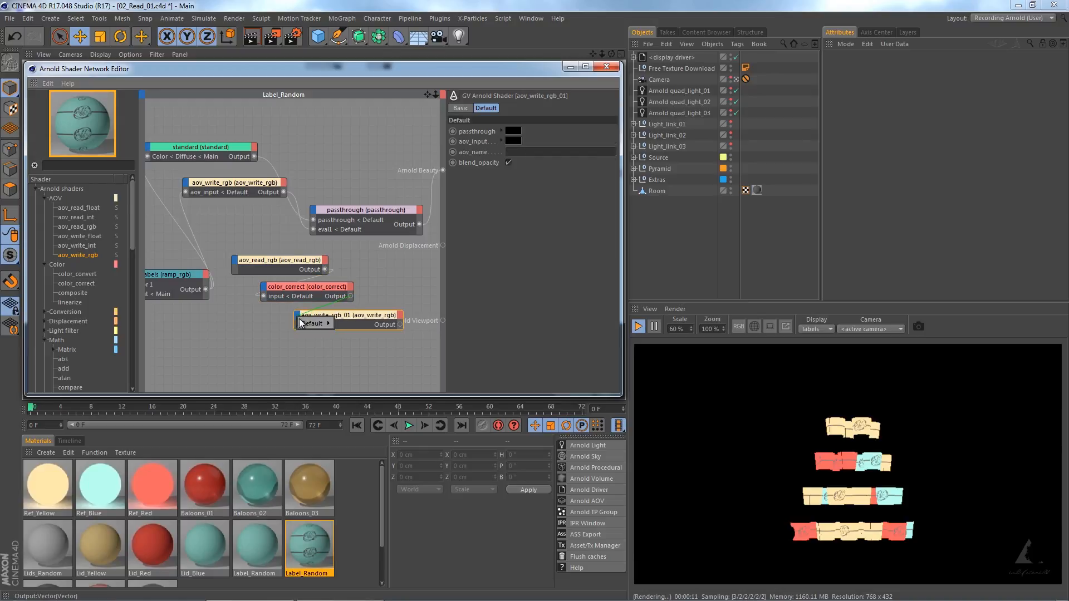
{"action": "mouse_move", "coordinate": [312, 323]}
{"action": "left_click", "coordinate": [346, 335]}
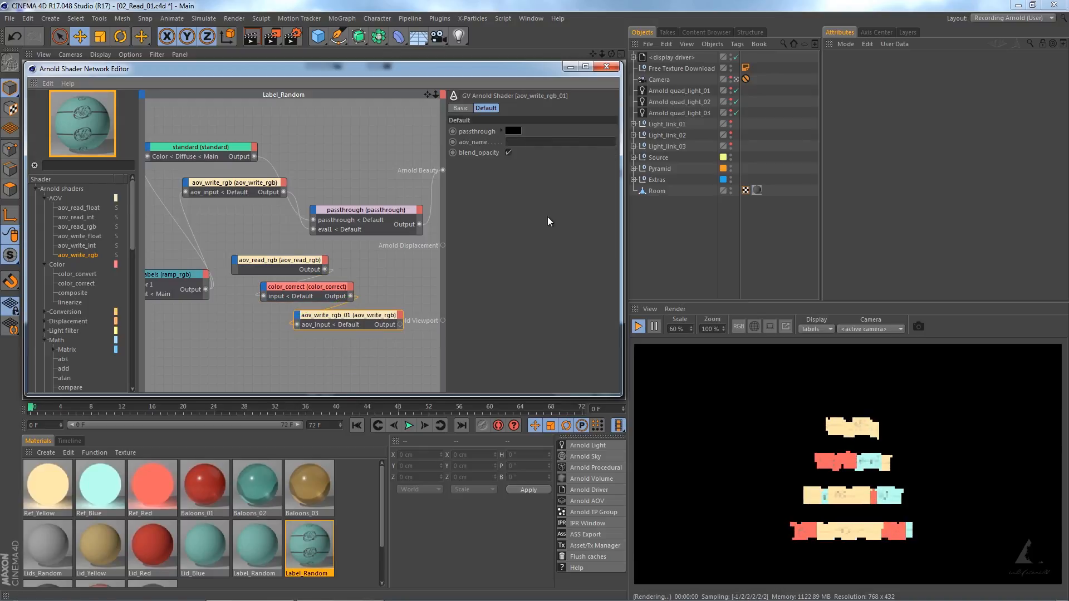
Set the second aov_write_rgb node's AOV name to labels_offset and connect its output to the passthrough node's eval2 input.
{"action": "left_click", "coordinate": [532, 143]}
{"action": "type", "text": "labels"}
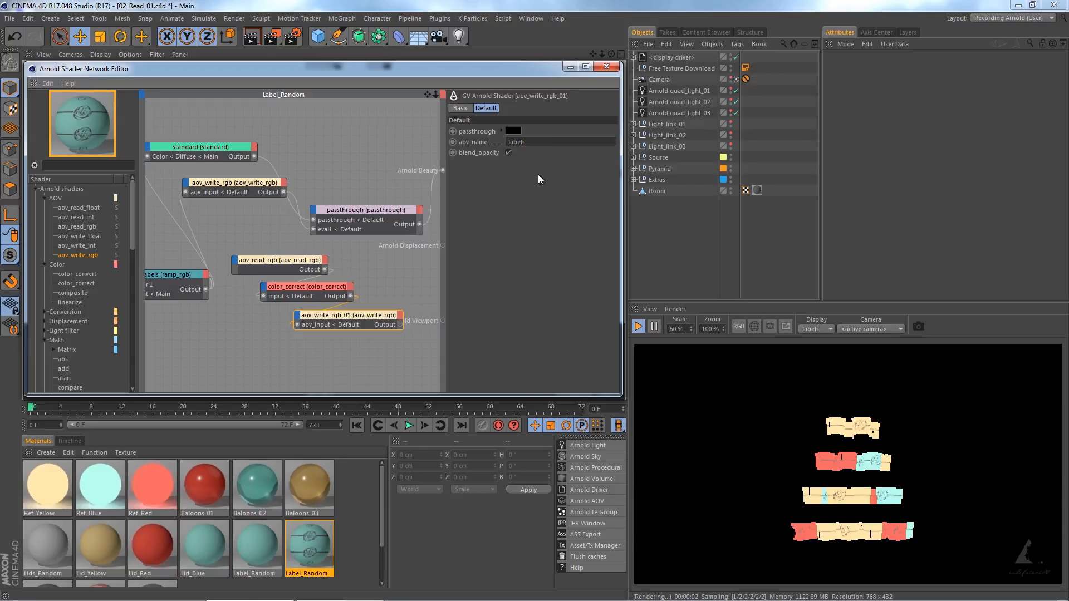
{"action": "type", "text": "_of"}
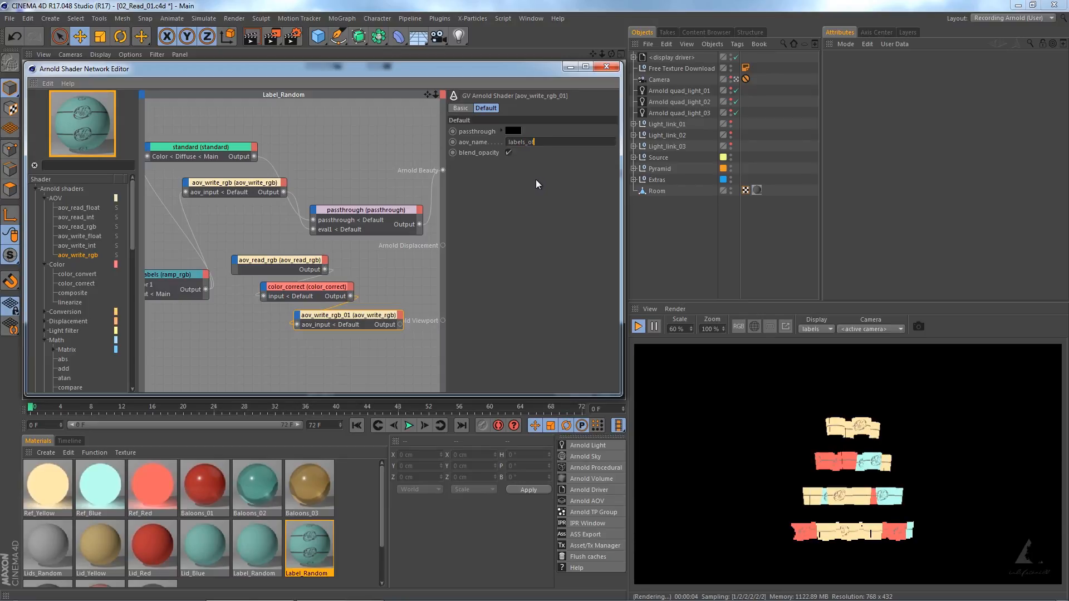
{"action": "type", "text": "fset"}
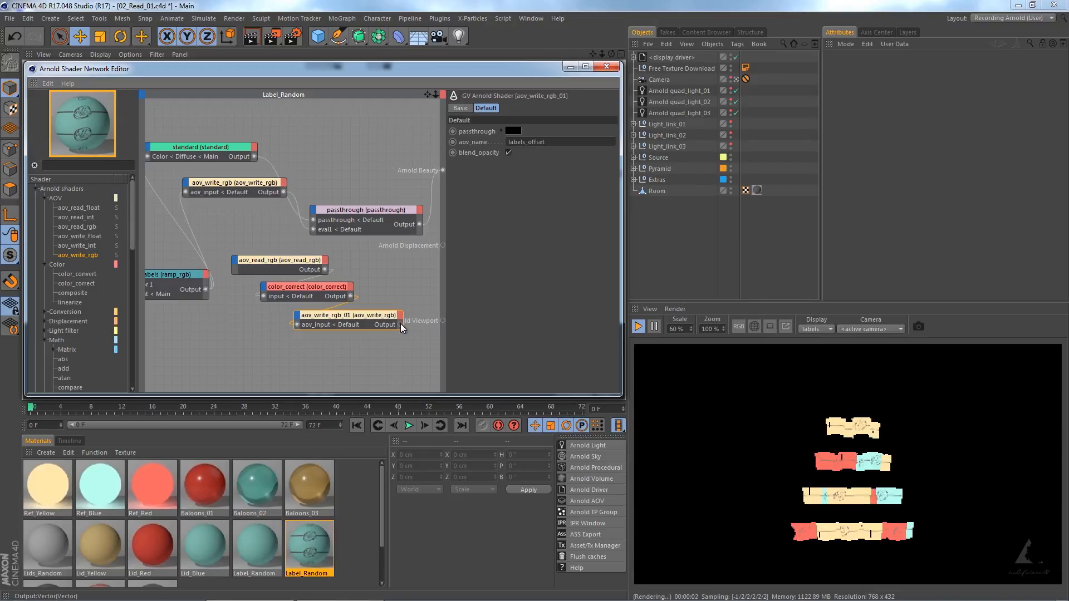
{"action": "left_click_drag", "start_coordinate": [400, 324], "coordinate": [363, 193]}
{"action": "left_click", "coordinate": [361, 219]}
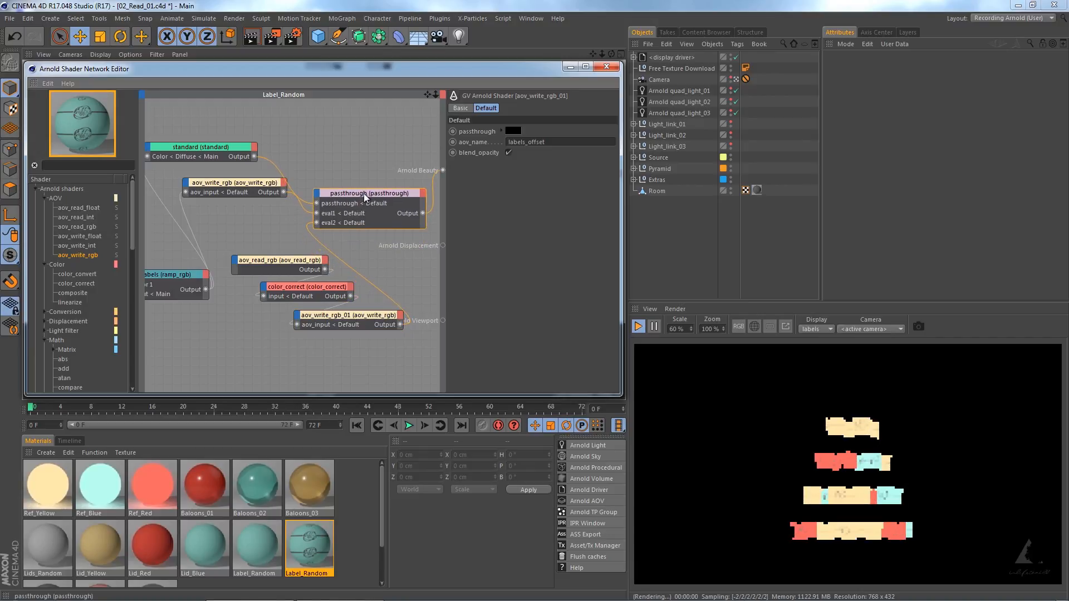
Add a custom AOV named labels_offset to the display driver and display it in the interactive render.
{"action": "left_click", "coordinate": [291, 39]}
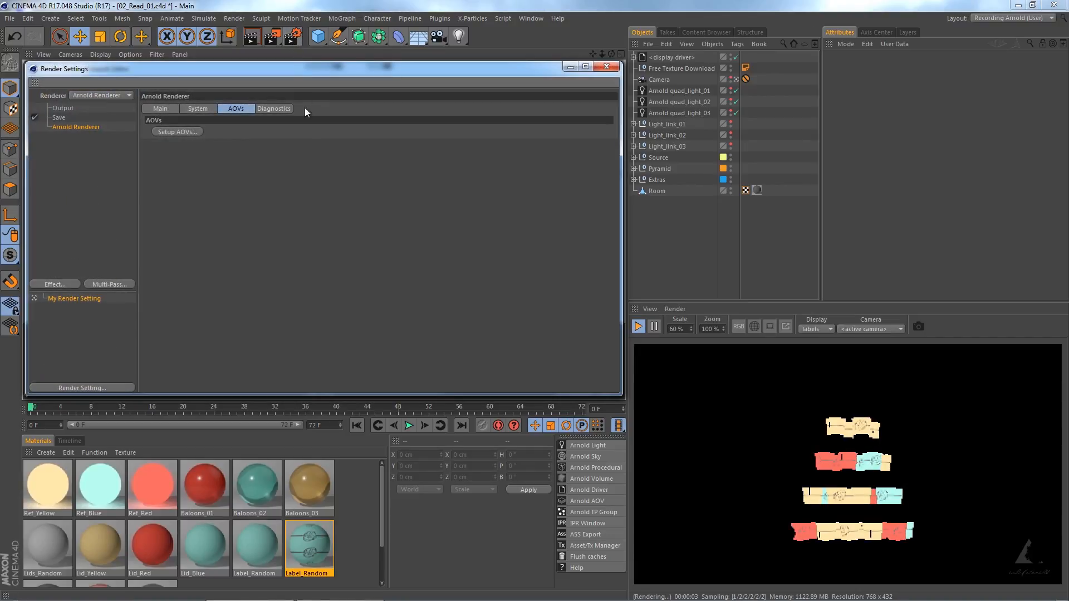
{"action": "left_click", "coordinate": [175, 133]}
{"action": "left_click_drag", "start_coordinate": [127, 19], "coordinate": [382, 122]}
{"action": "left_click", "coordinate": [307, 374]}
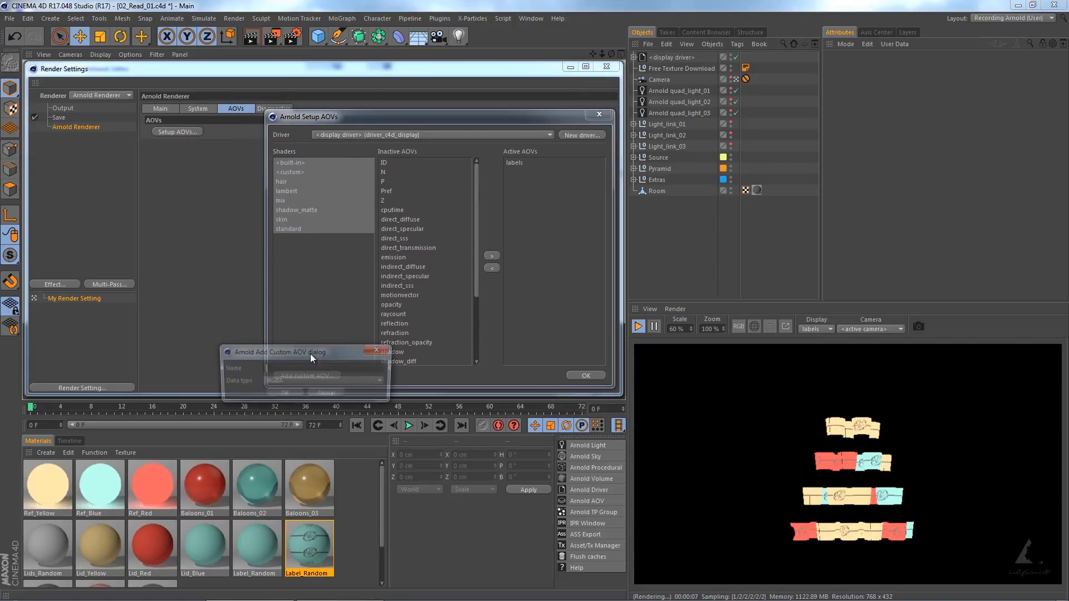
{"action": "type", "text": "labels"}
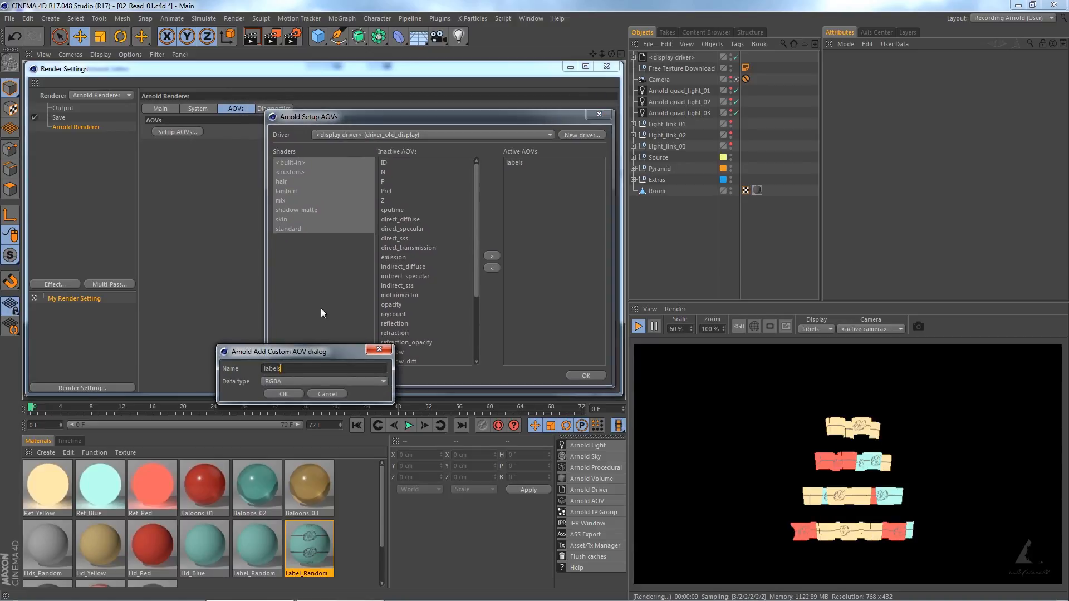
{"action": "type", "text": "_offset"}
{"action": "left_click", "coordinate": [292, 396]}
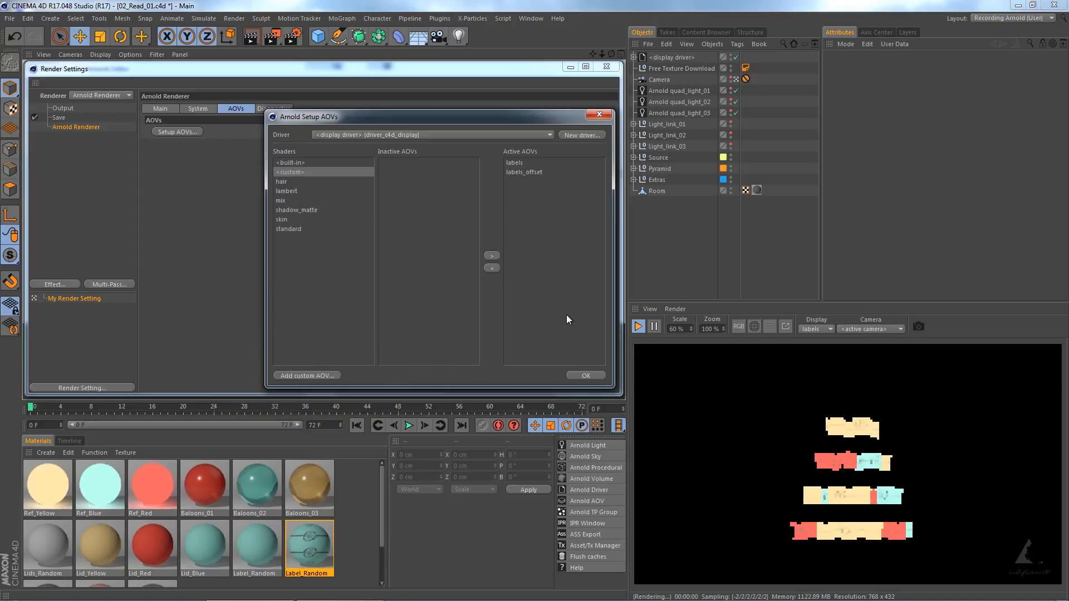
{"action": "left_click", "coordinate": [585, 375]}
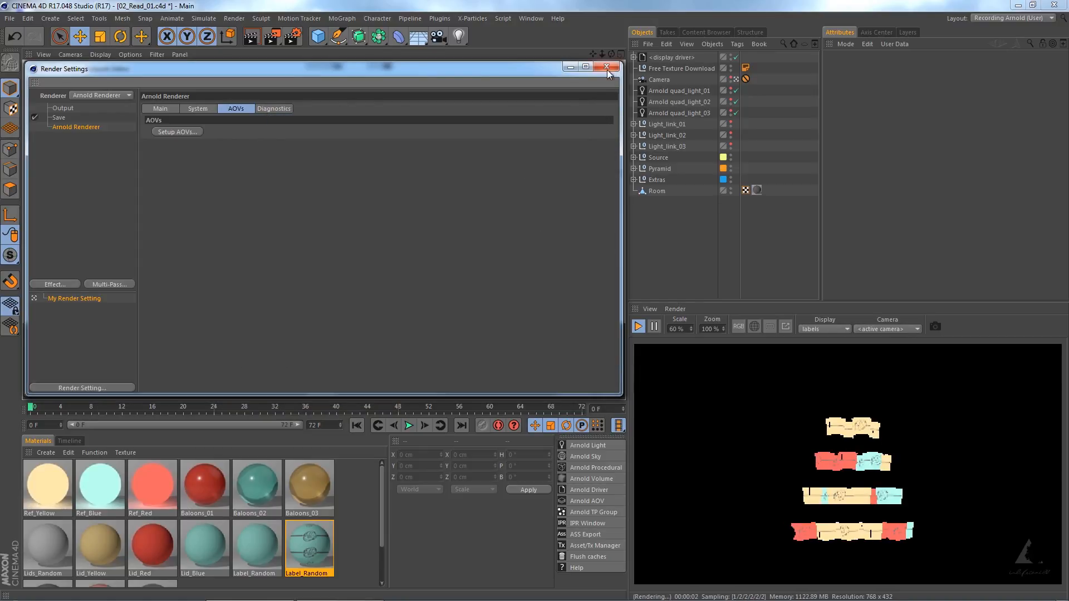
{"action": "left_click", "coordinate": [606, 67]}
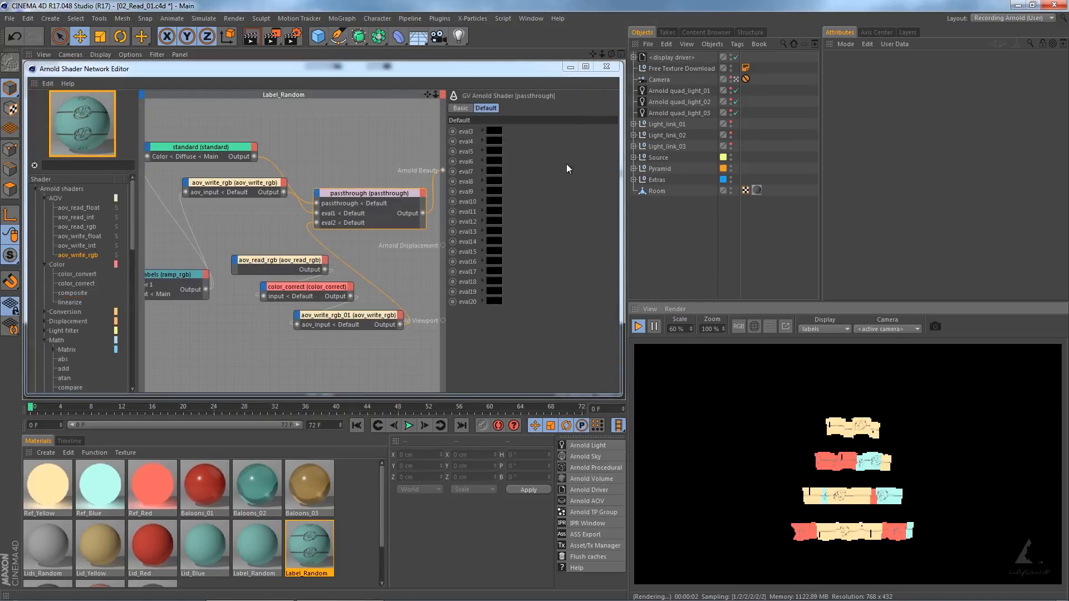
{"action": "left_click", "coordinate": [818, 329]}
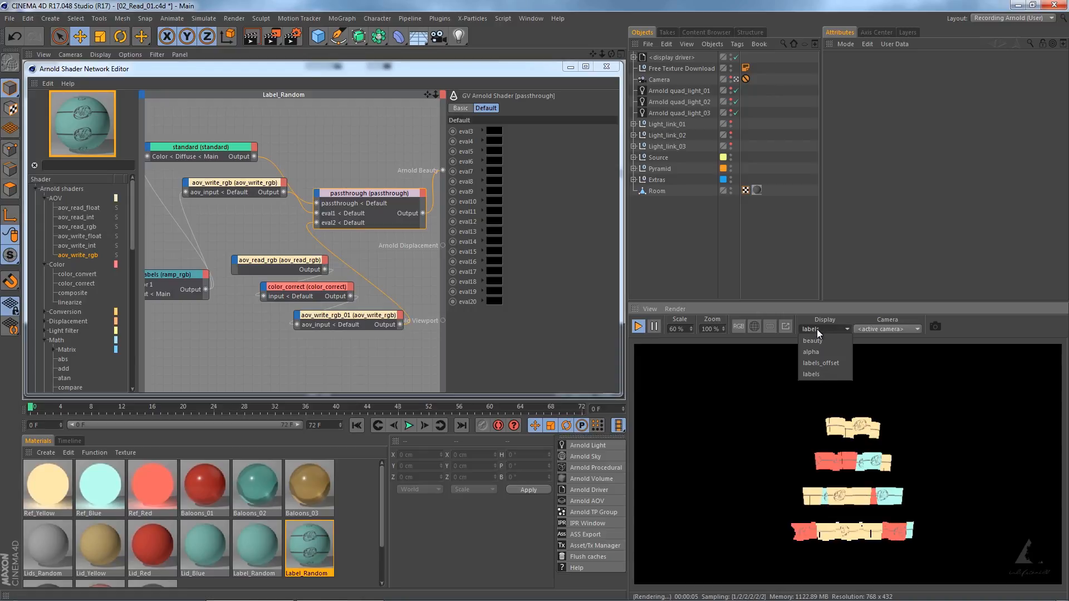
{"action": "left_click", "coordinate": [823, 362]}
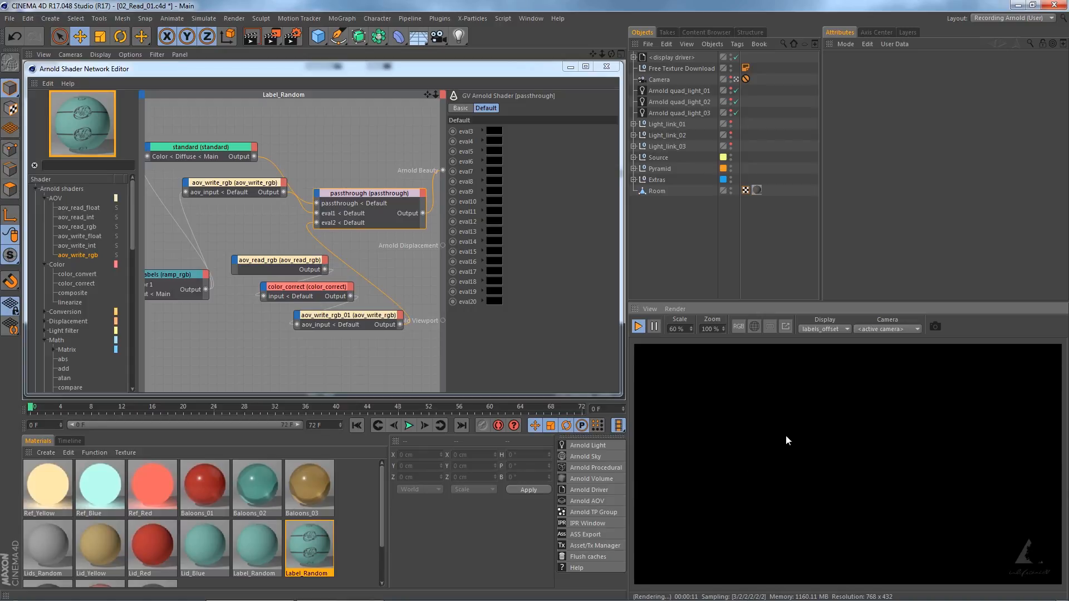
Compare the labels and labels_offset passes of the Read_01 render in the Picture Viewer, return to the full image, and close the viewer.
{"action": "left_click", "coordinate": [529, 18]}
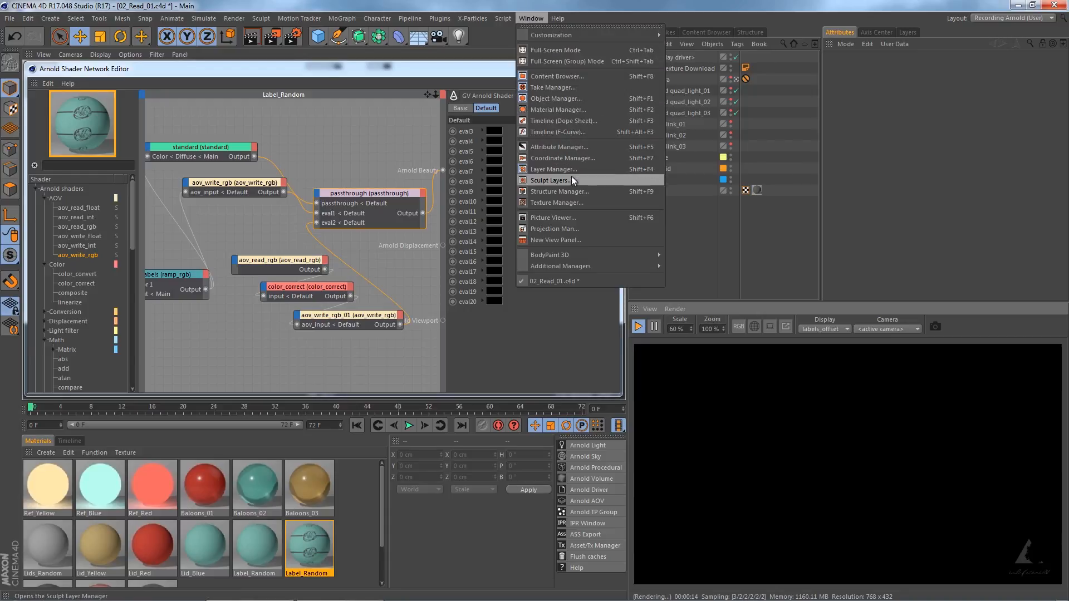
{"action": "left_click", "coordinate": [567, 219]}
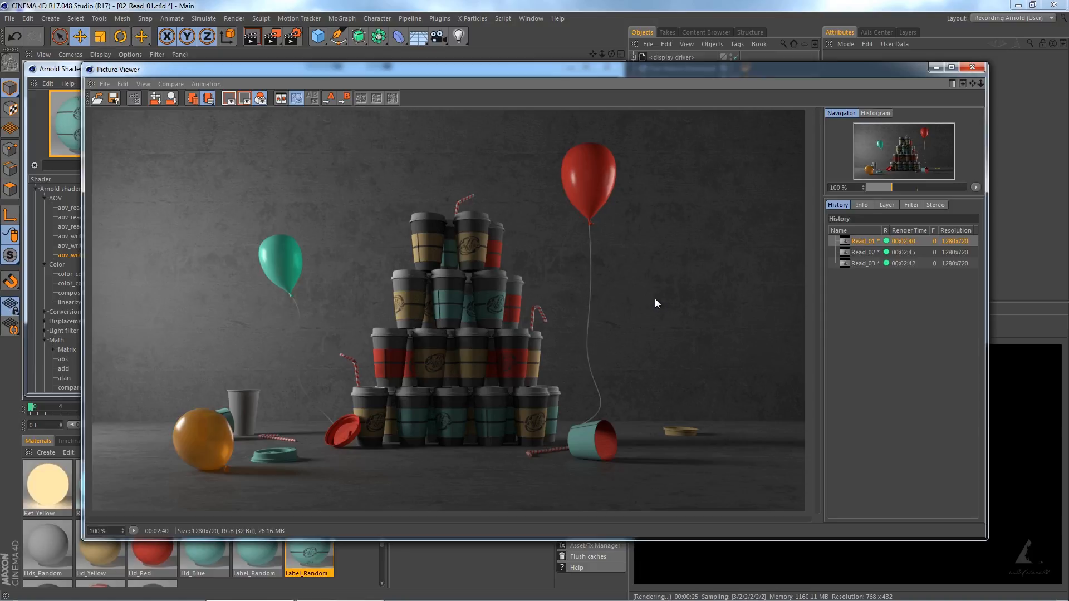
{"action": "left_click", "coordinate": [888, 206]}
{"action": "left_click", "coordinate": [878, 228]}
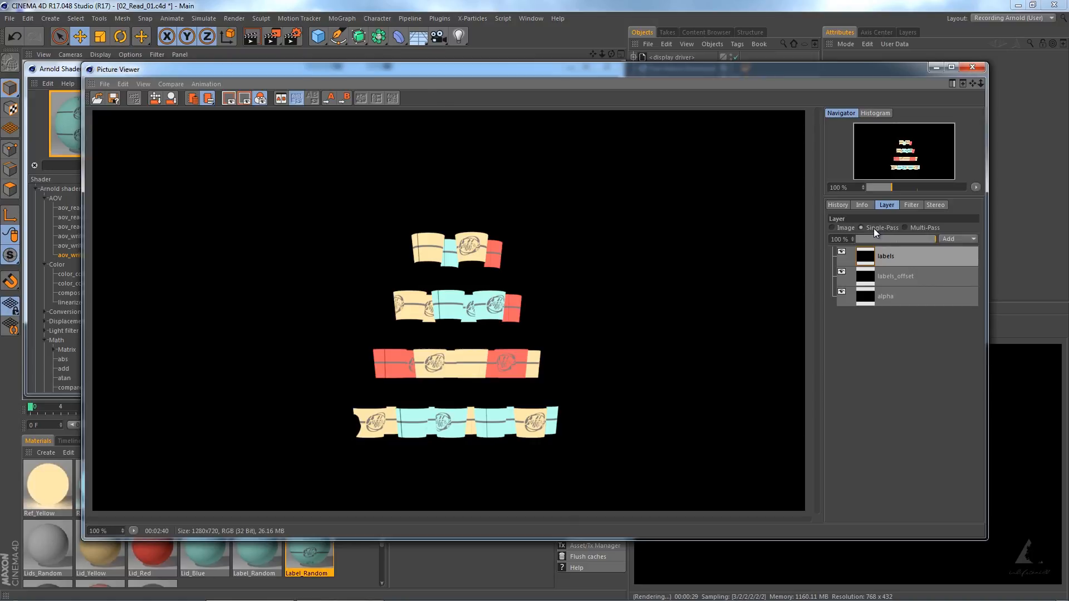
{"action": "left_click", "coordinate": [886, 275]}
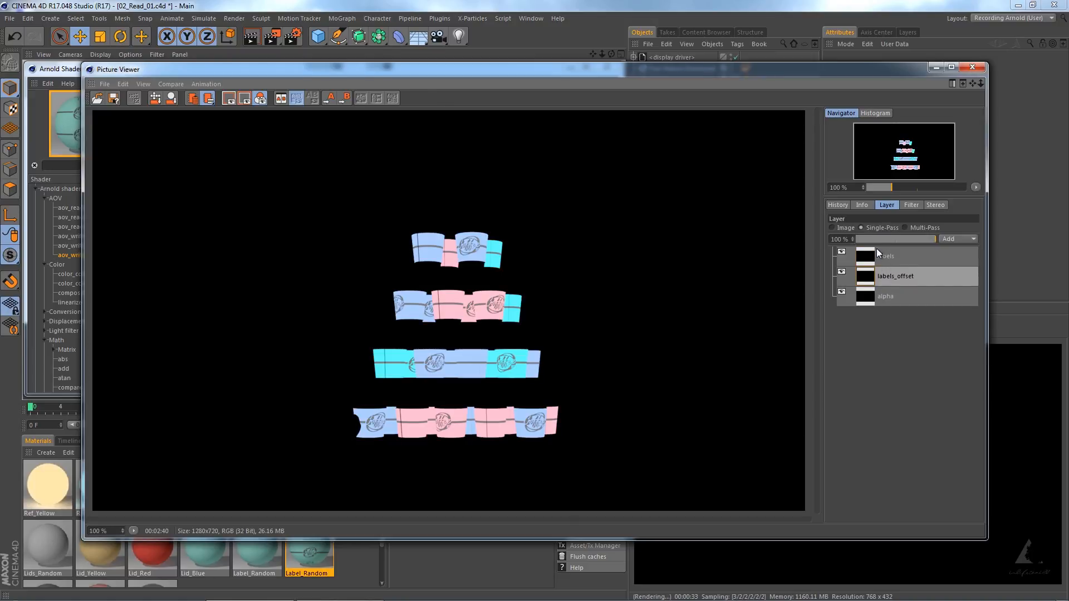
{"action": "left_click", "coordinate": [884, 259]}
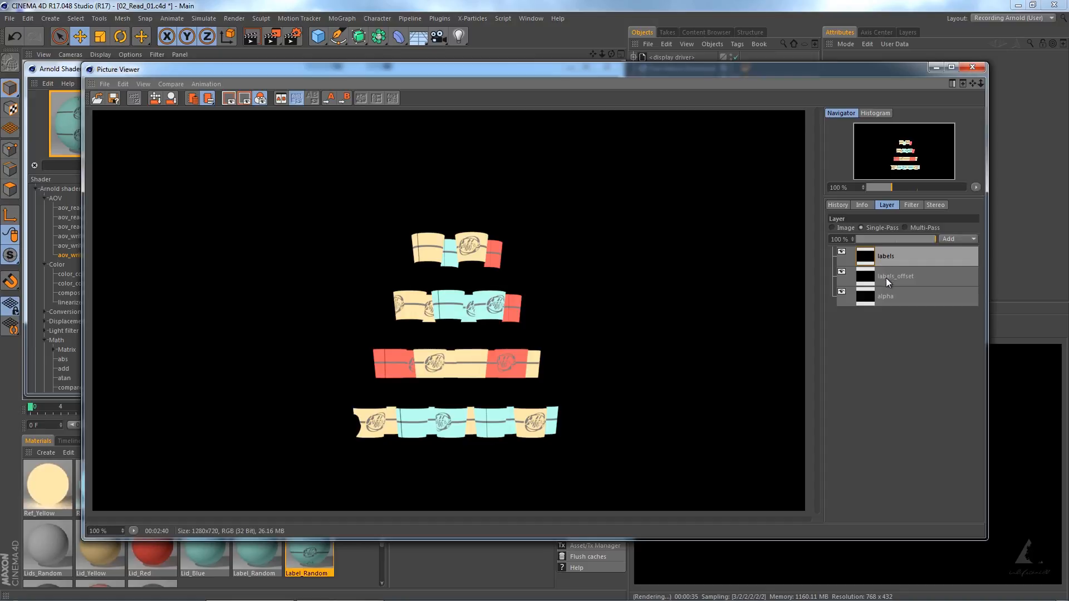
{"action": "left_click", "coordinate": [887, 279]}
{"action": "left_click", "coordinate": [882, 254]}
{"action": "left_click", "coordinate": [841, 228]}
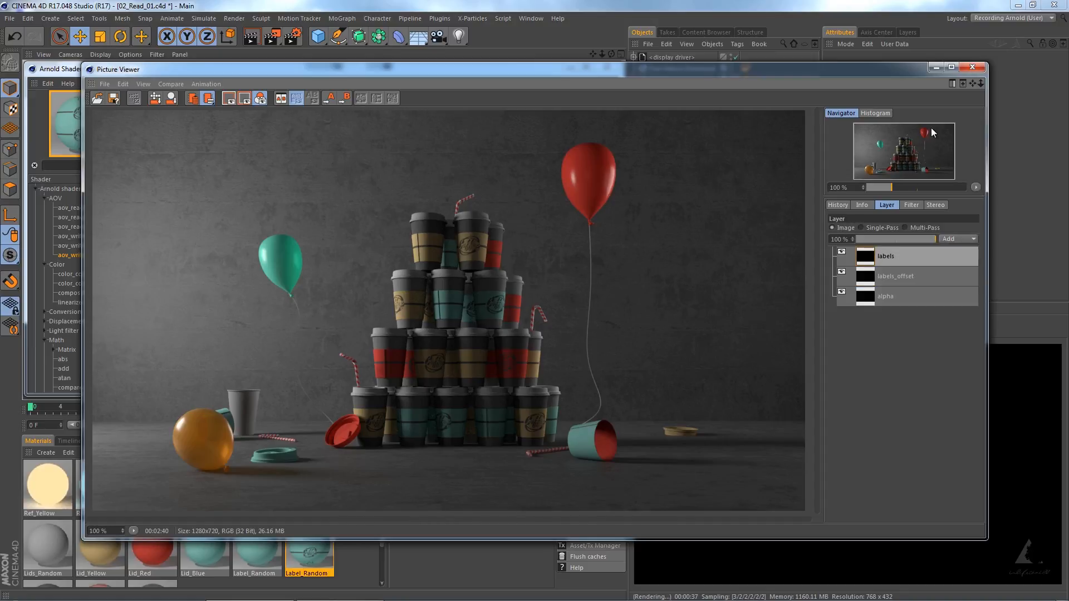
{"action": "left_click", "coordinate": [842, 206]}
{"action": "left_click", "coordinate": [972, 68]}
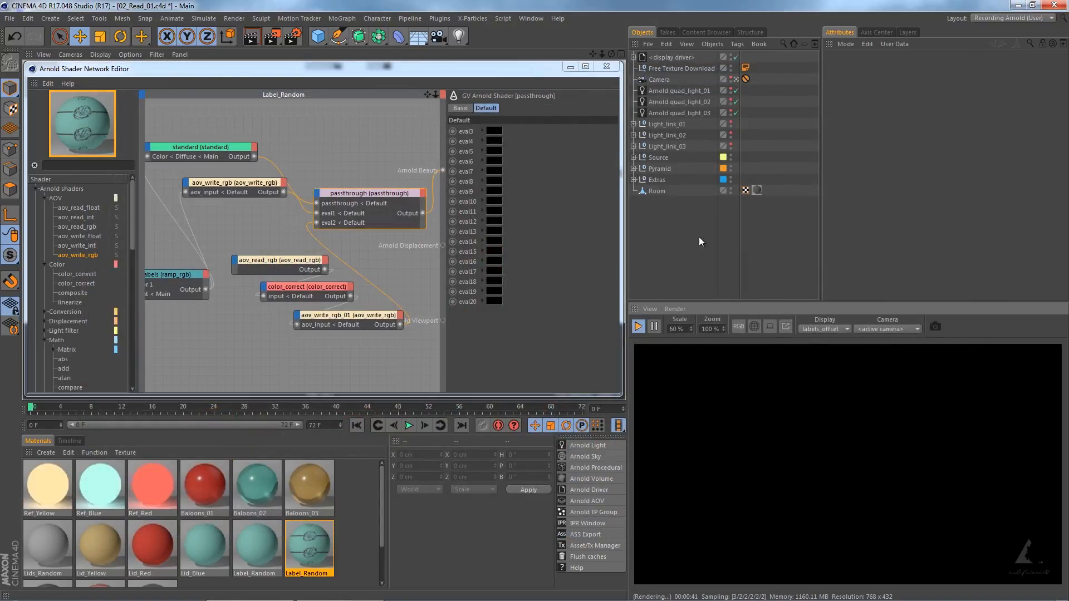
Add a multiply node below the labels ramp in the Label_Random network and connect the labels output to its input1.
{"action": "middle_click_drag", "start_coordinate": [207, 344], "coordinate": [255, 345]}
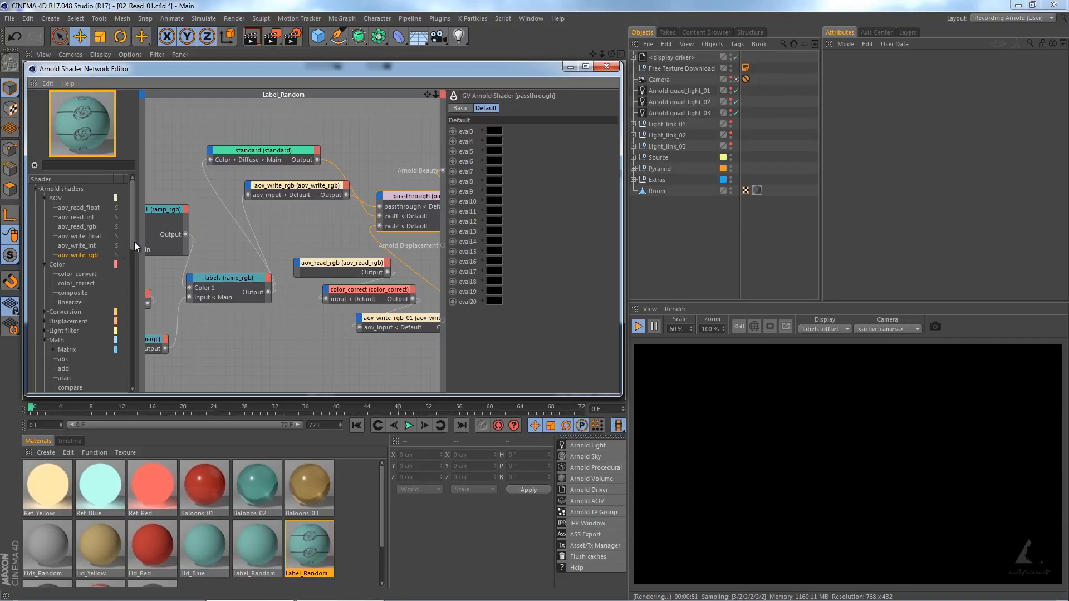
{"action": "left_click_drag", "start_coordinate": [134, 241], "coordinate": [140, 329]}
{"action": "left_click_drag", "start_coordinate": [68, 271], "coordinate": [235, 329]}
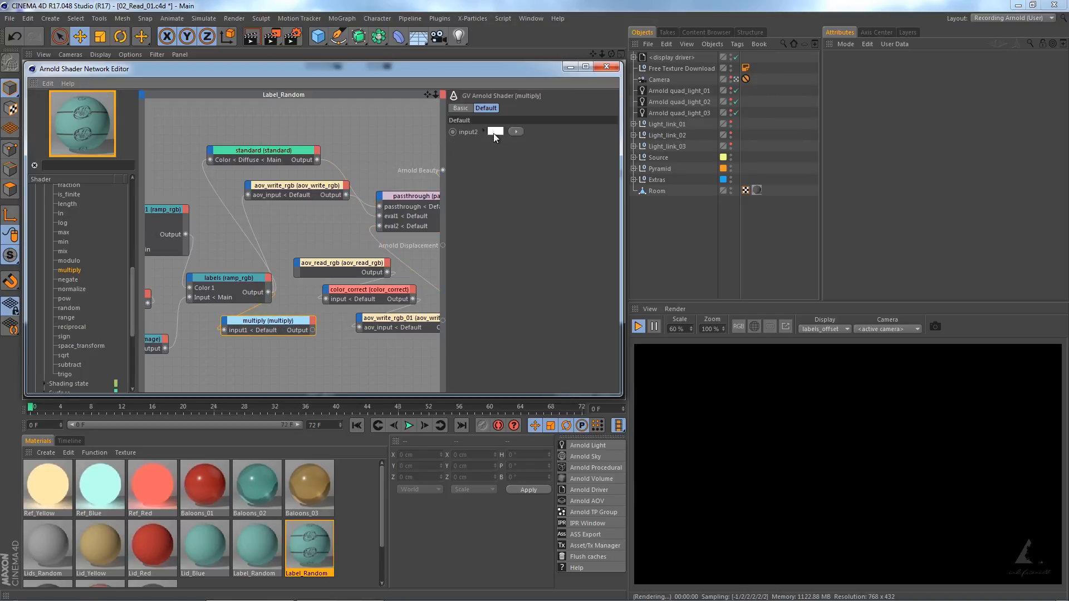
Set the multiply node's input2 to the saved teal swatch and connect its output to aov_write_rgb's aov_input and the standard node's Color.
{"action": "left_click", "coordinate": [495, 132]}
{"action": "left_click", "coordinate": [535, 113]}
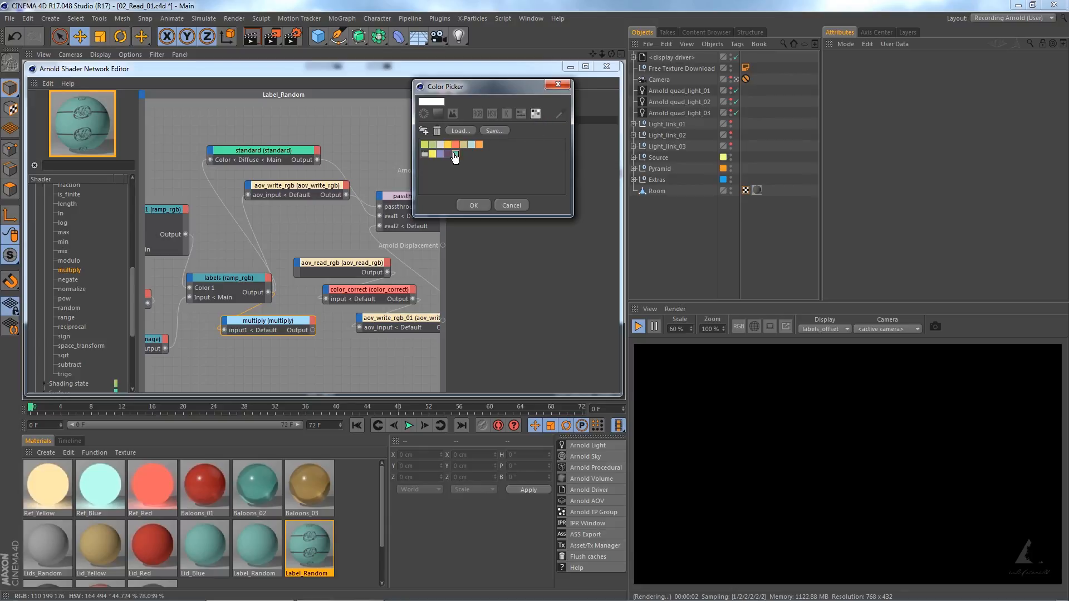
{"action": "left_click", "coordinate": [456, 154]}
{"action": "left_click", "coordinate": [473, 205]}
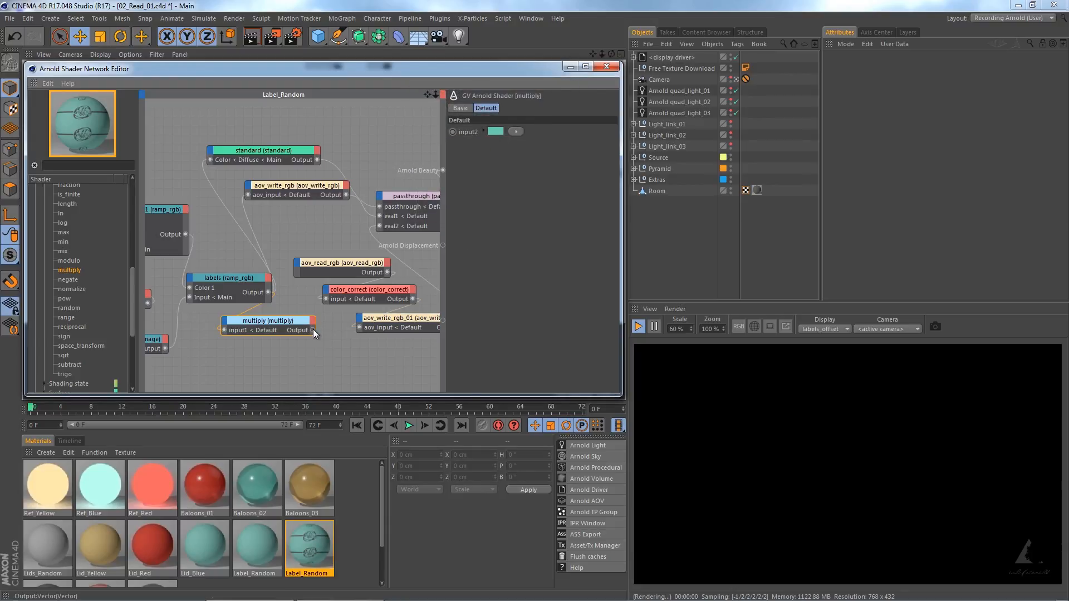
{"action": "left_click_drag", "start_coordinate": [313, 331], "coordinate": [248, 195]}
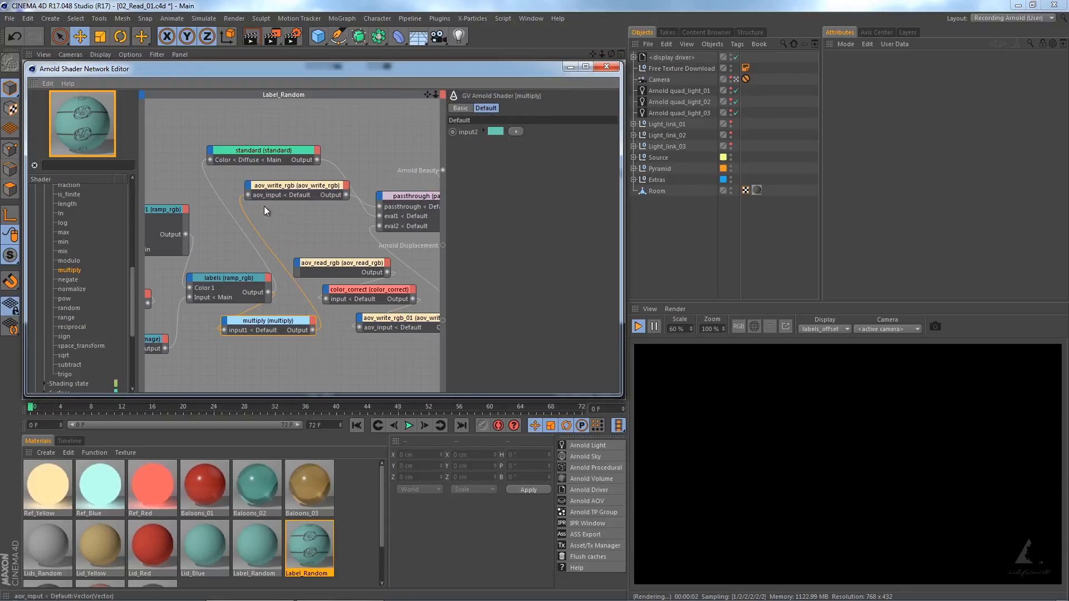
{"action": "left_click_drag", "start_coordinate": [313, 330], "coordinate": [210, 160]}
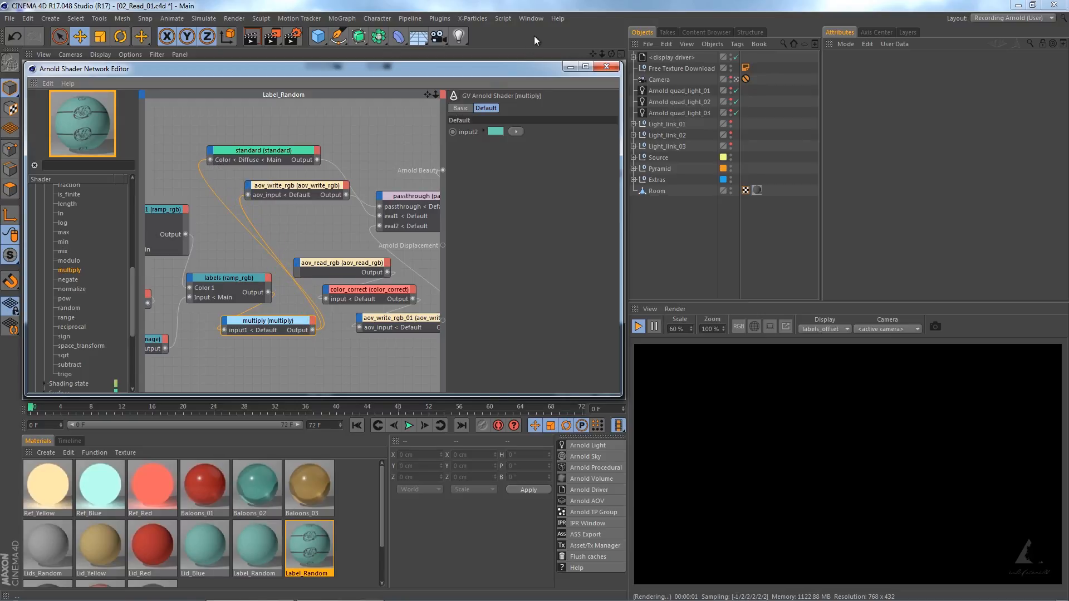
Compare the labels and labels_offset passes of the Read_02 render in the Picture Viewer, return to the full image, and close the viewer.
{"action": "left_click", "coordinate": [530, 18]}
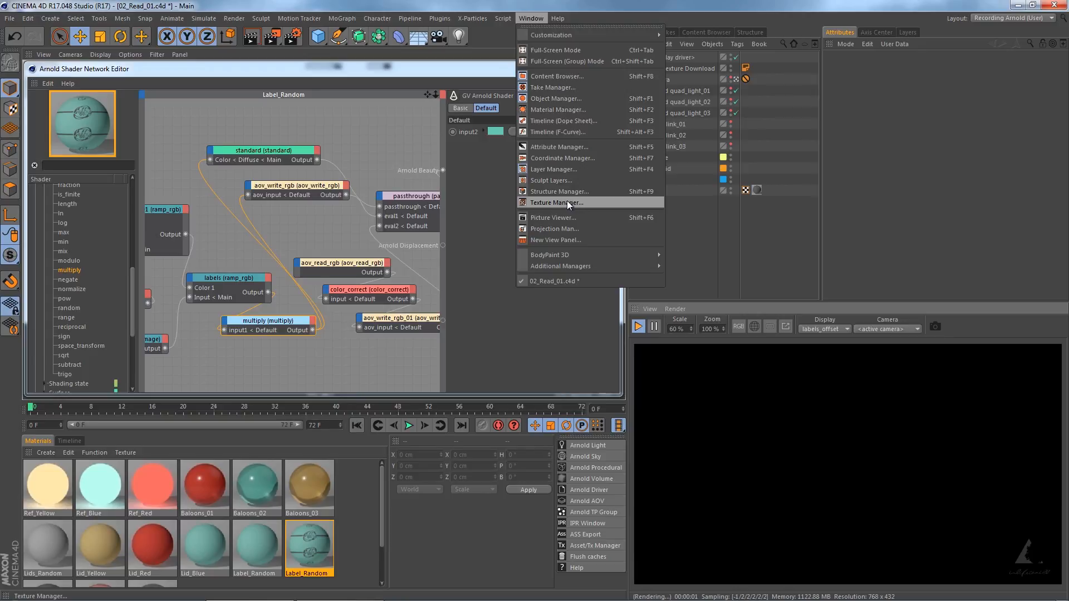
{"action": "left_click", "coordinate": [561, 217]}
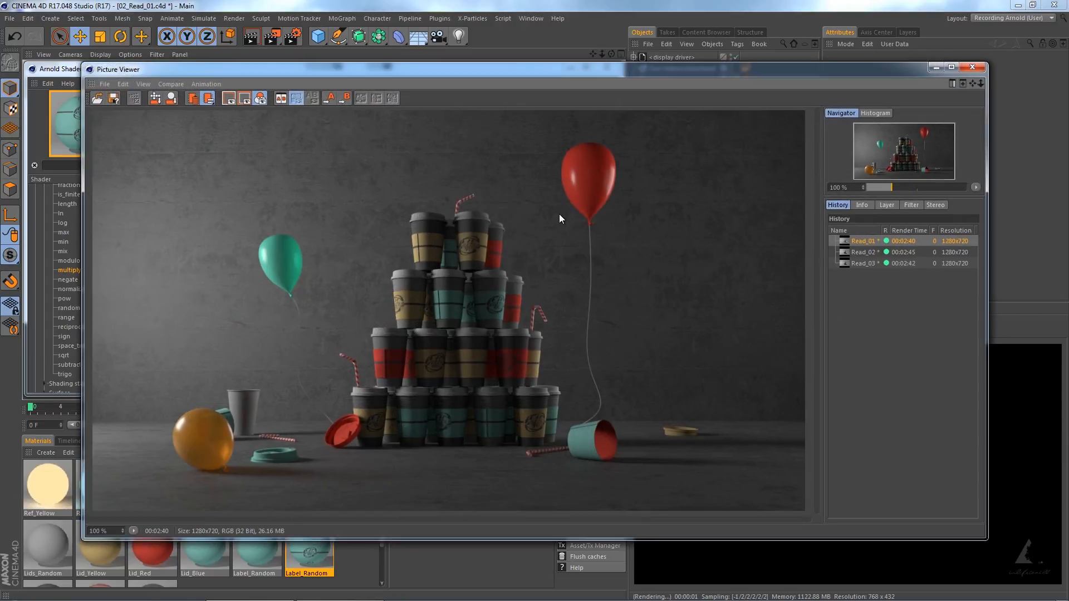
{"action": "left_click", "coordinate": [859, 252]}
{"action": "left_click", "coordinate": [885, 204]}
{"action": "left_click", "coordinate": [881, 228]}
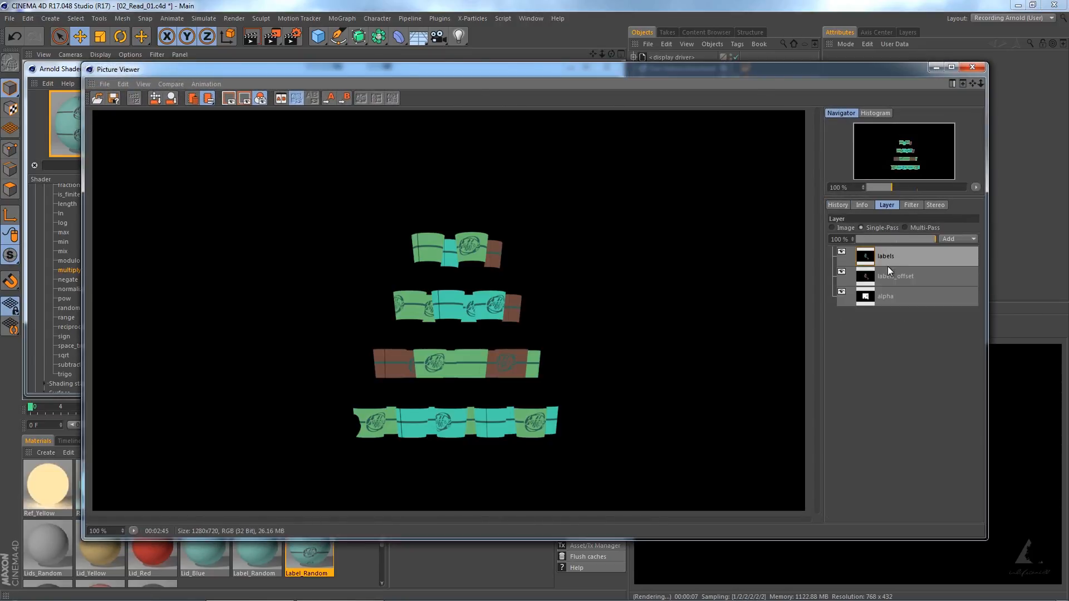
{"action": "left_click", "coordinate": [887, 276]}
{"action": "left_click", "coordinate": [838, 227]}
{"action": "left_click", "coordinate": [838, 204]}
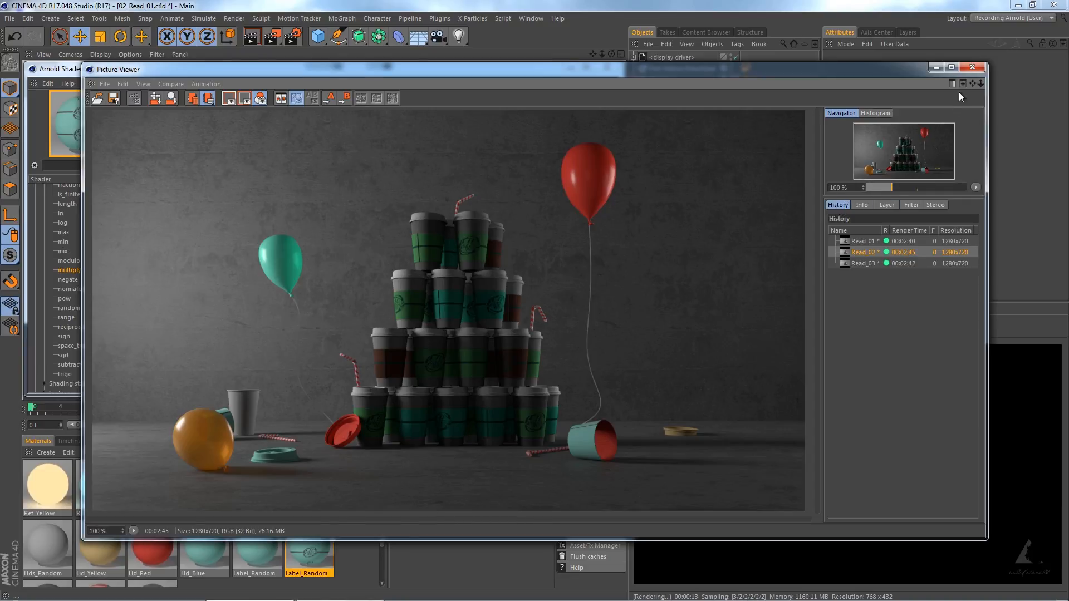
{"action": "left_click", "coordinate": [972, 68]}
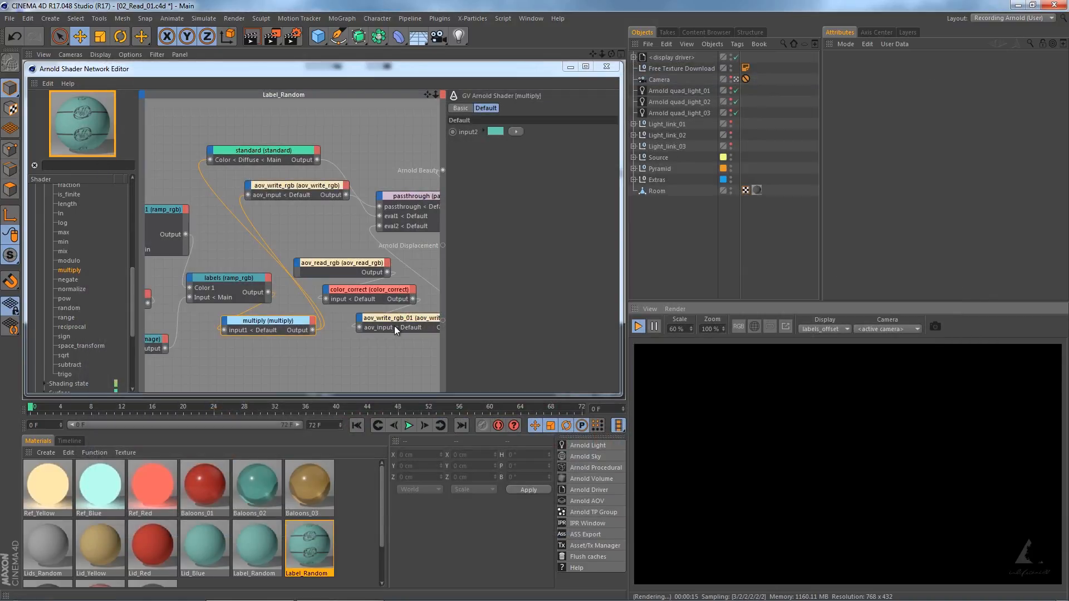
Connect the color_correct node's output to the standard node's Color input, replacing the multiply connection.
{"action": "middle_click_drag", "start_coordinate": [397, 350], "coordinate": [359, 353]}
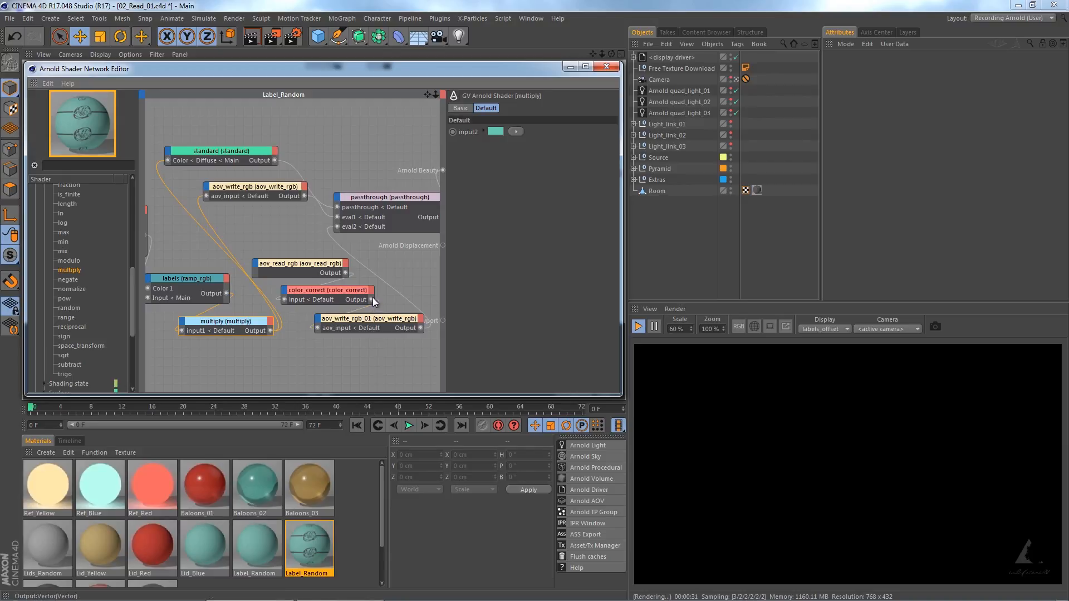
{"action": "left_click_drag", "start_coordinate": [372, 299], "coordinate": [169, 162]}
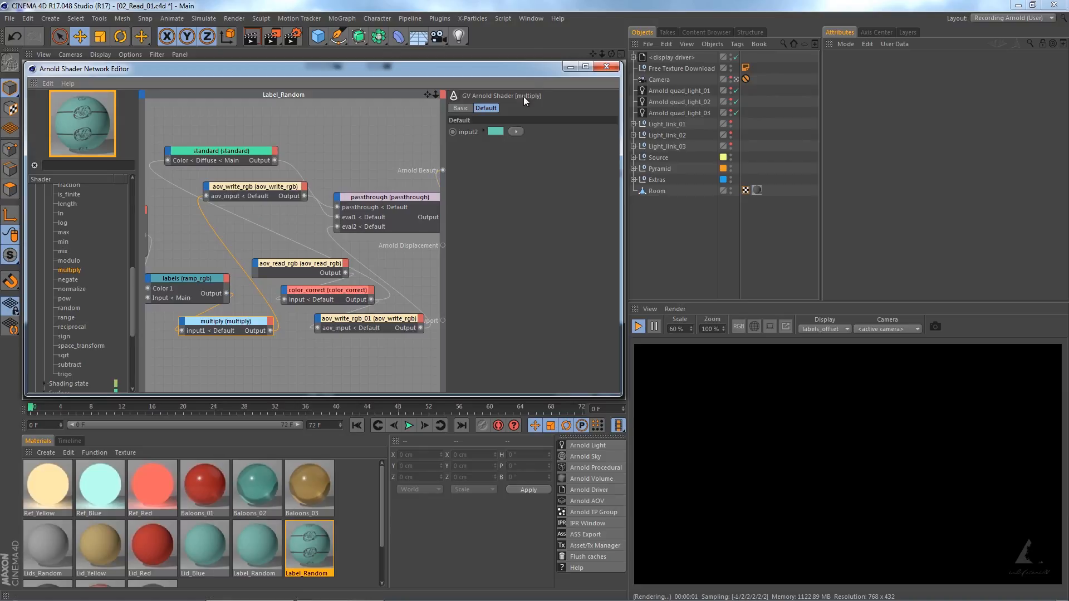
Open the Picture Viewer to review the finished renders.
{"action": "left_click", "coordinate": [530, 19]}
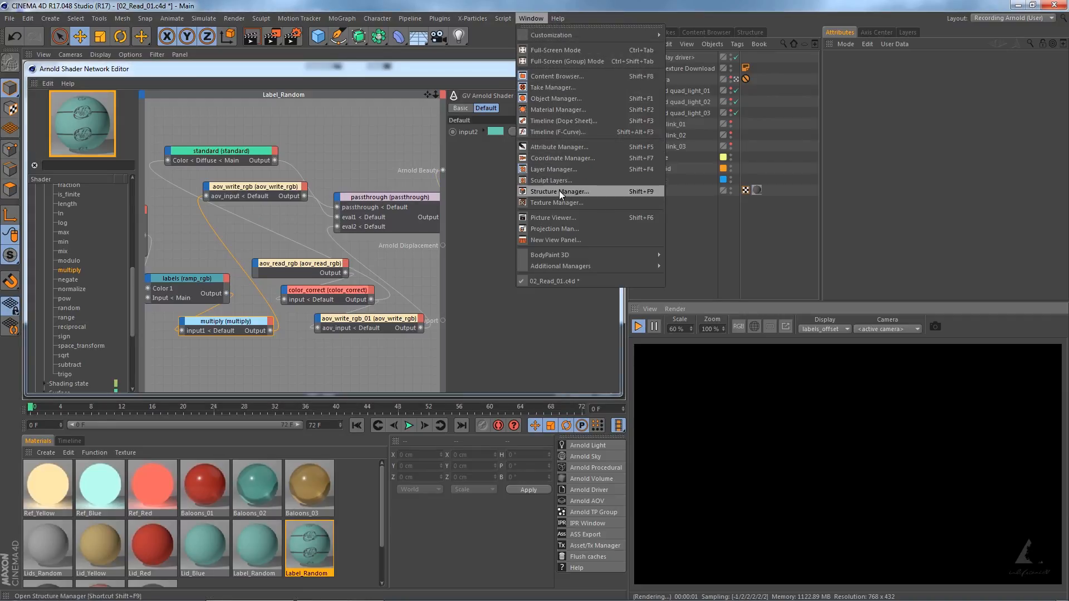
{"action": "left_click", "coordinate": [553, 218]}
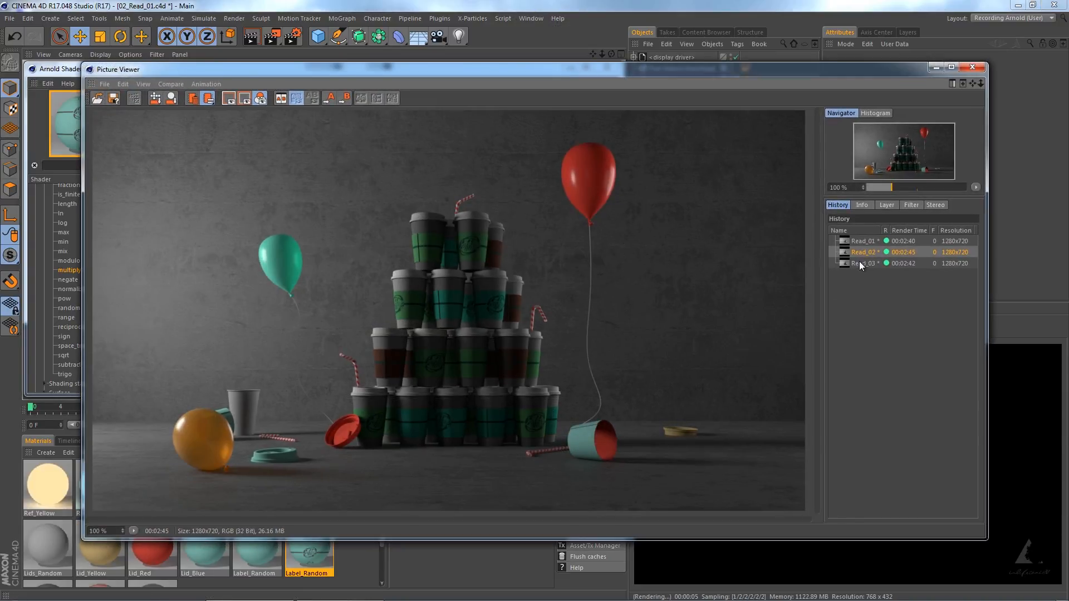